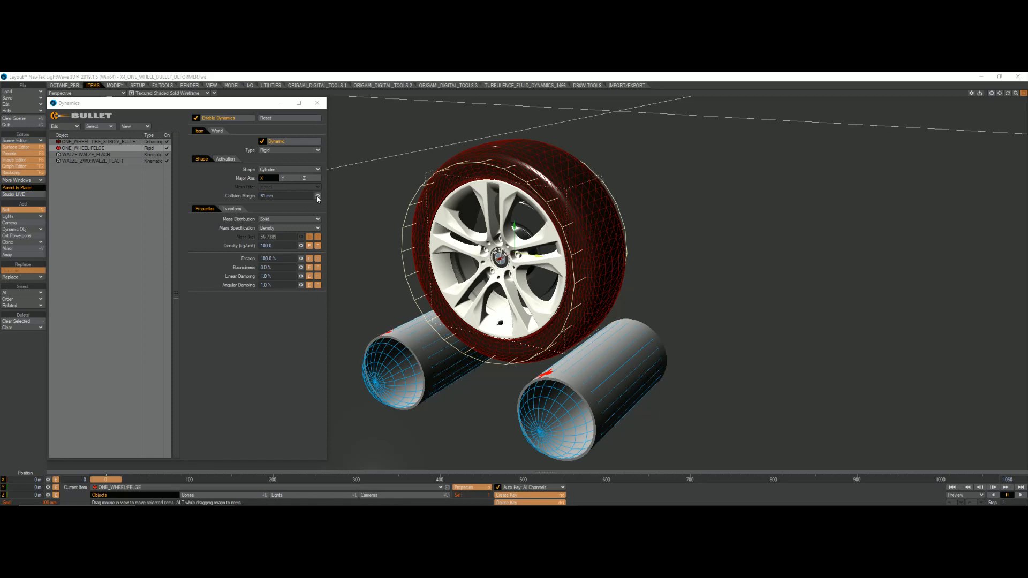
- Set the ONE_WHEEL_FELGE collision margin to 100 mm, reset the dynamics, play the simulation and return to frame 0
drag(318, 198, 343, 198)
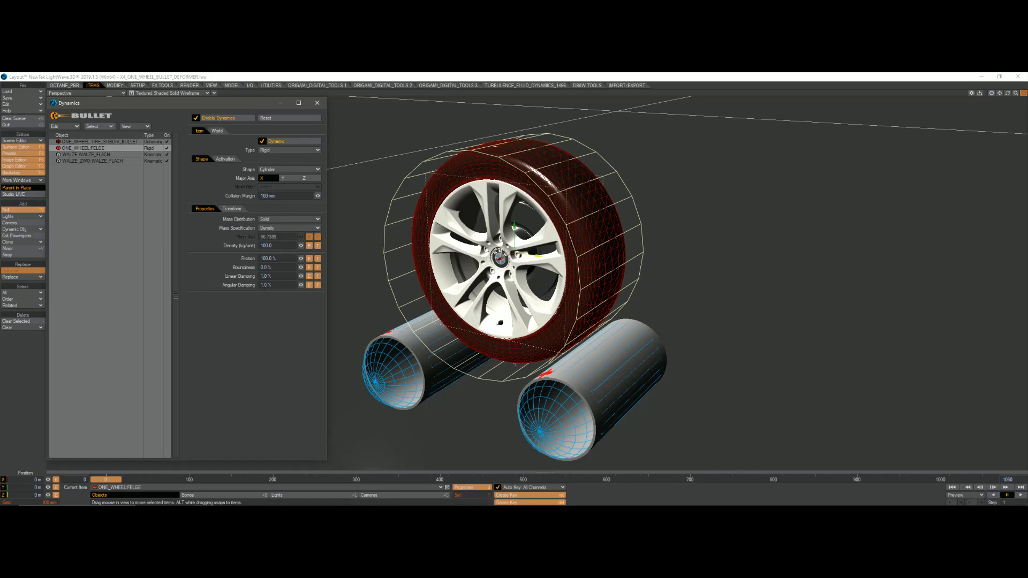
click(274, 116)
click(1021, 495)
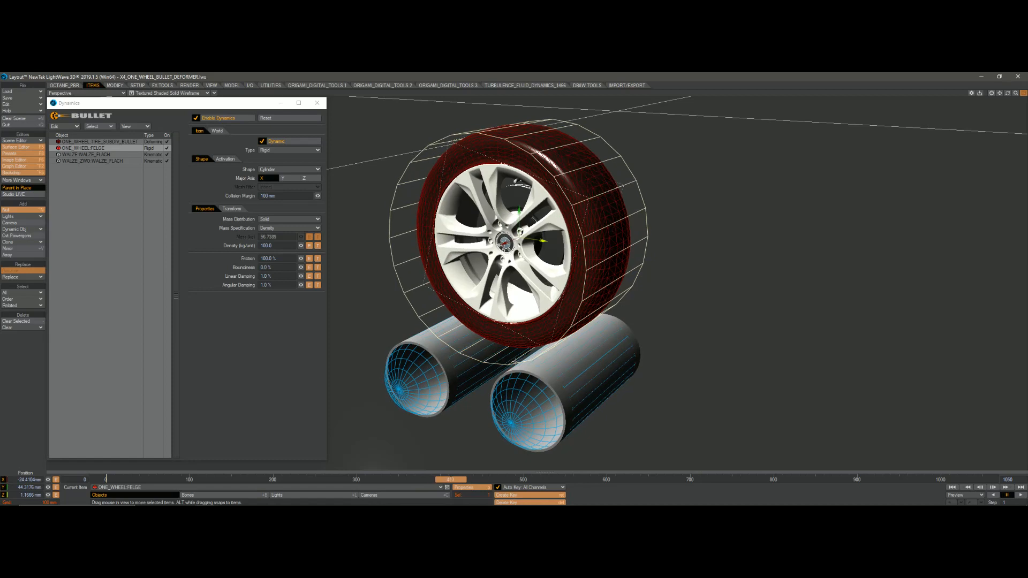
drag(451, 479, 106, 479)
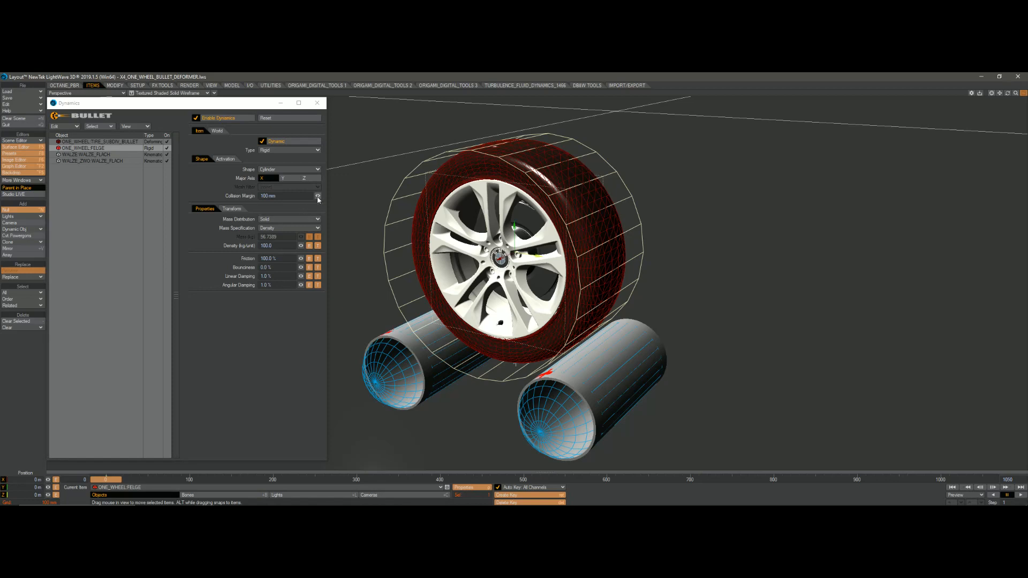
- Reduce the rim's collision margin to 39 mm and play the wheel simulation
drag(318, 197, 299, 196)
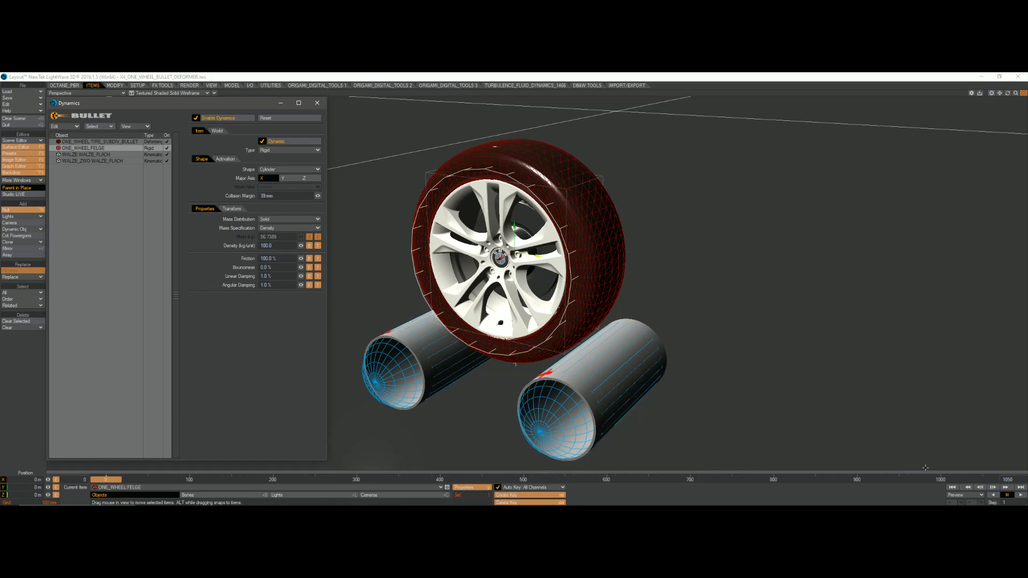
click(1021, 495)
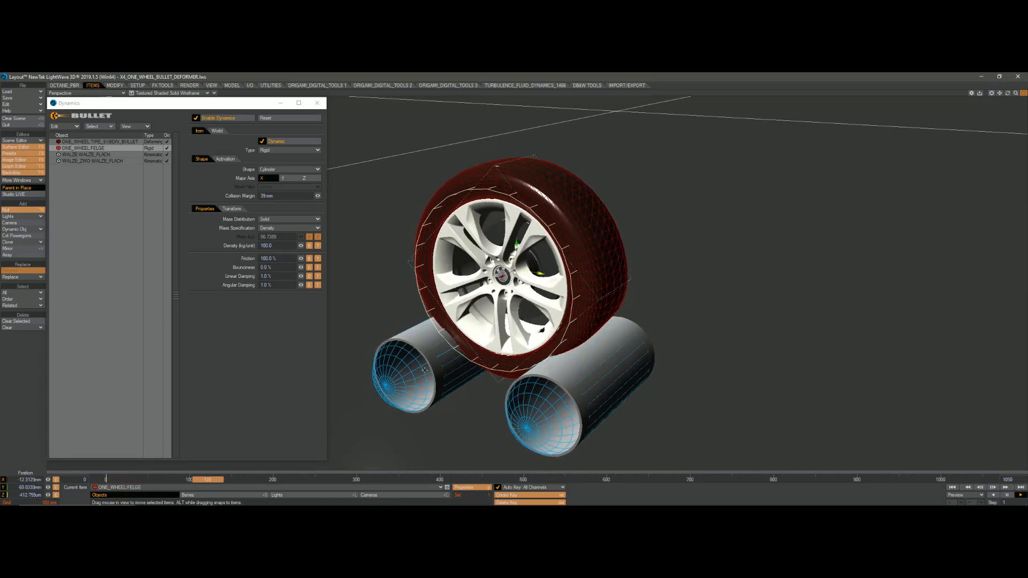
- Inspect the Bullet settings of both WALZE rollers, the rim and the deforming tire during playback, and return to frame 0
click(154, 155)
click(152, 162)
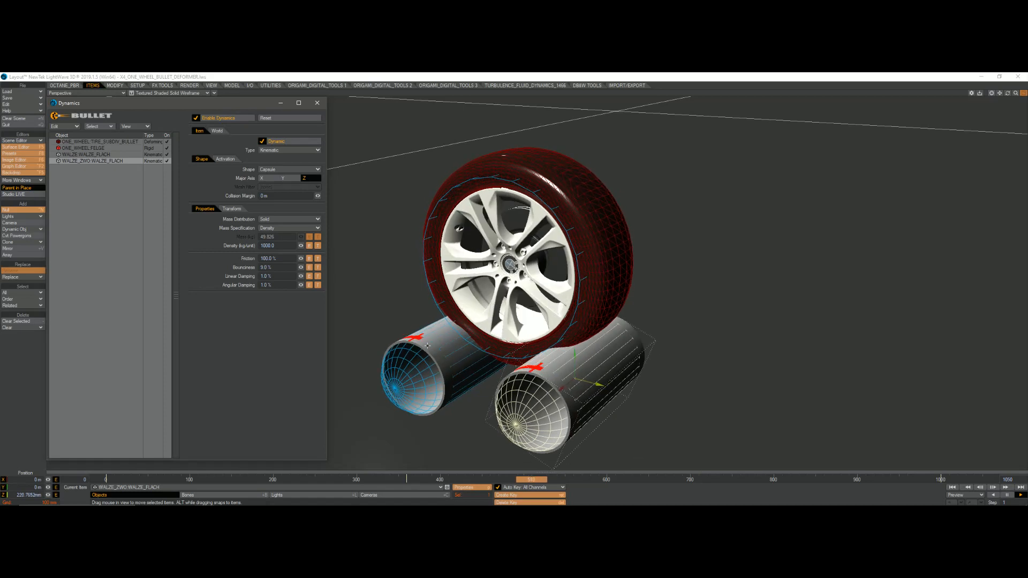
click(104, 148)
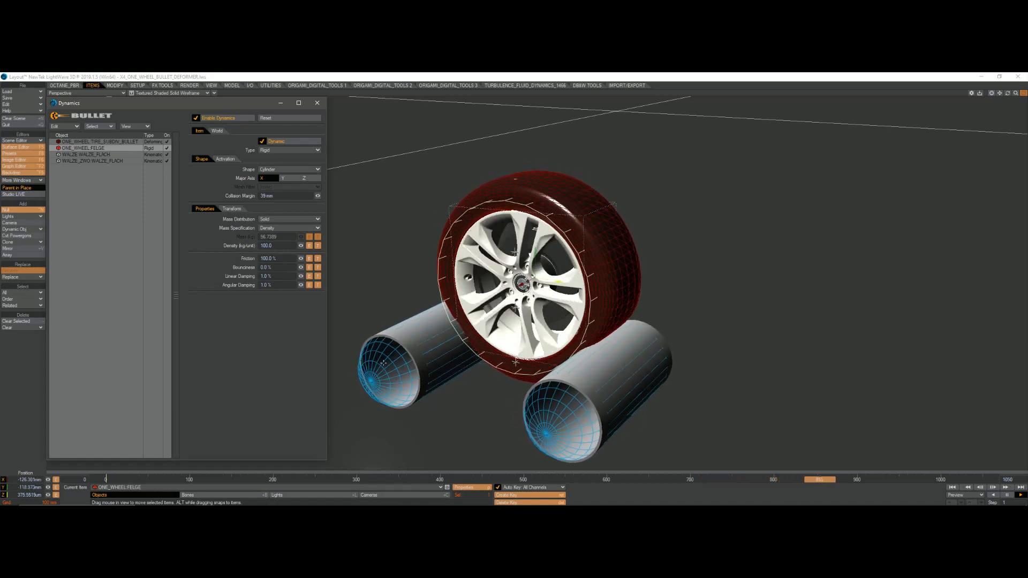
click(107, 154)
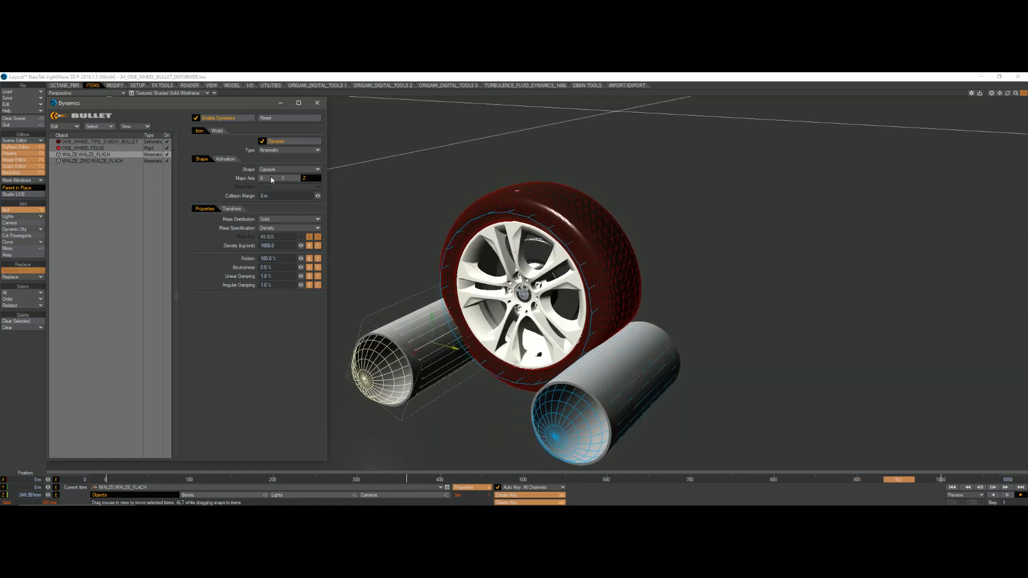
click(128, 142)
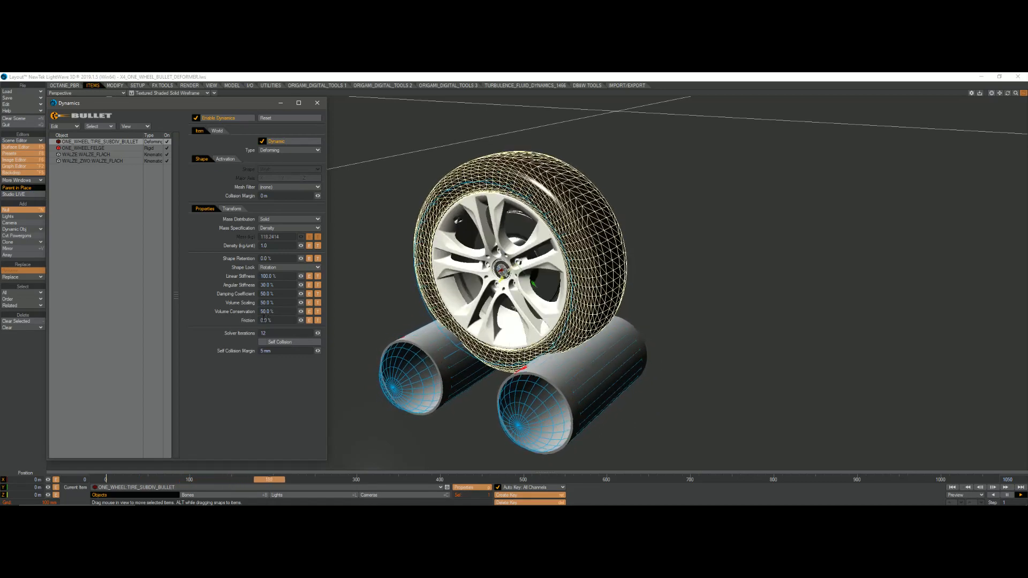
drag(299, 479, 106, 479)
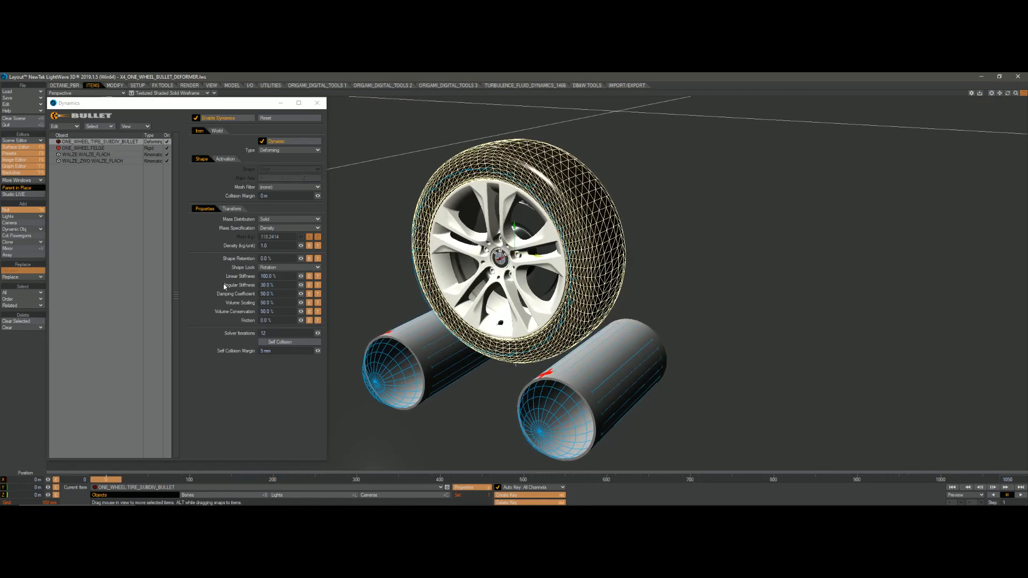
- Set the collision margin of ONE_WHEEL_FELGE to 54 mm, check its transform values and replay the simulation
click(112, 149)
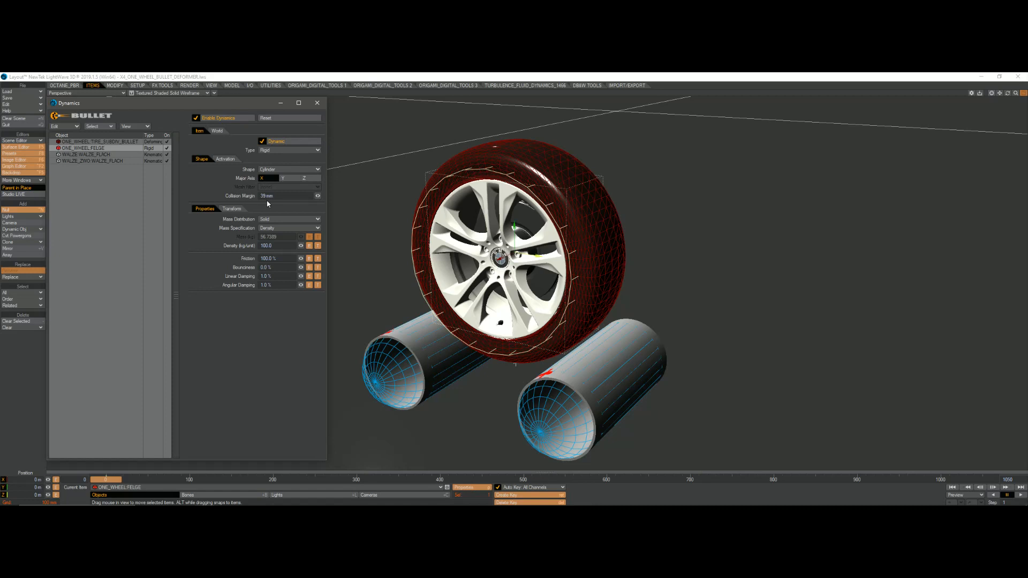
mouse_move(318, 196)
mouse_down()
mouse_move(330, 196)
mouse_move(310, 196)
mouse_move(318, 199)
mouse_up()
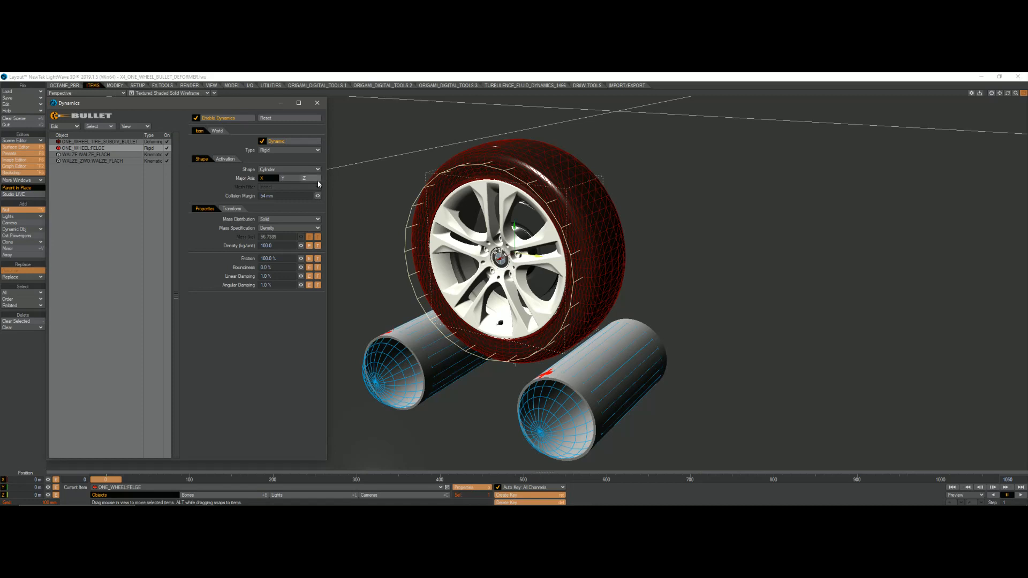
click(232, 209)
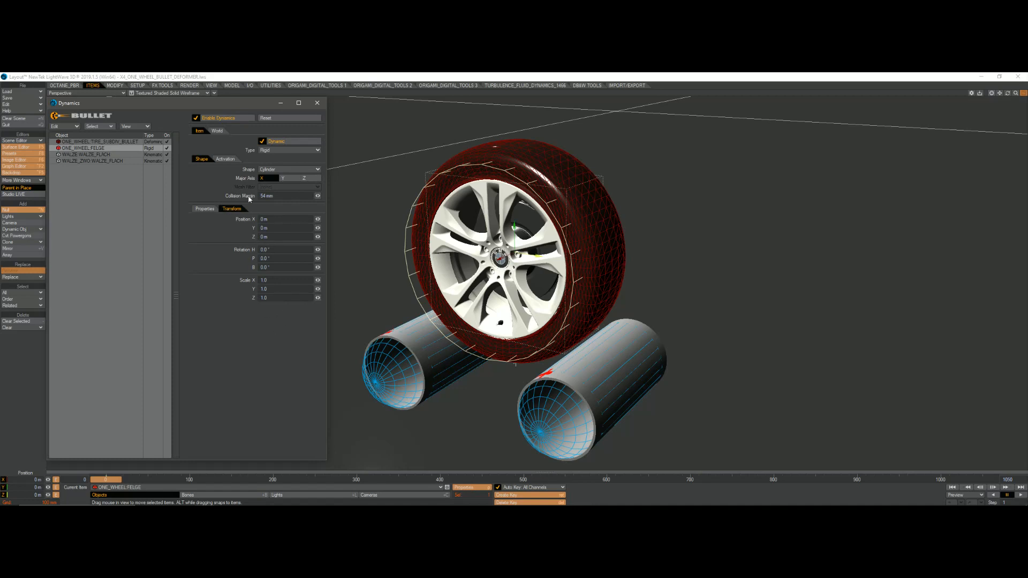
click(204, 209)
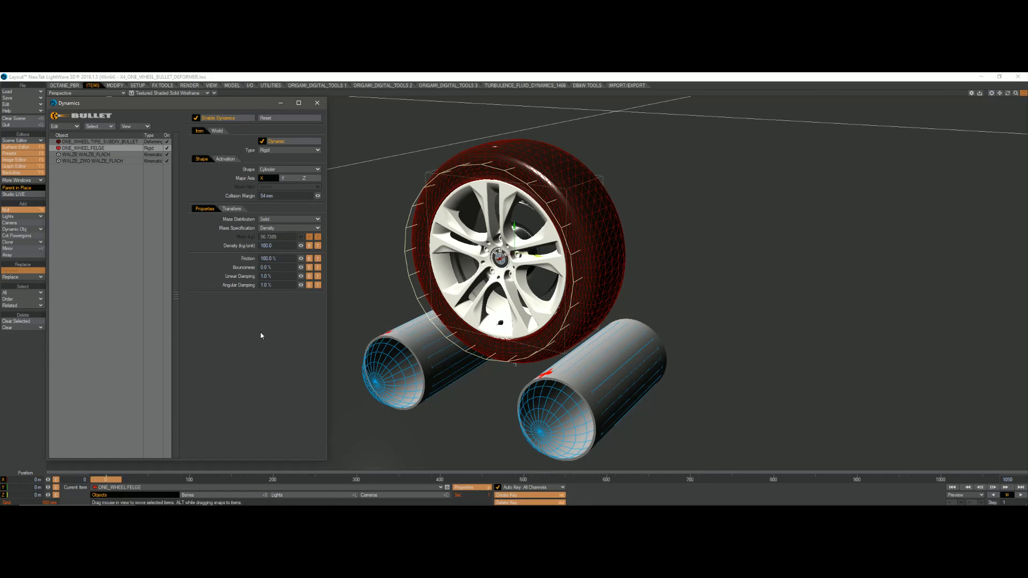
click(1020, 495)
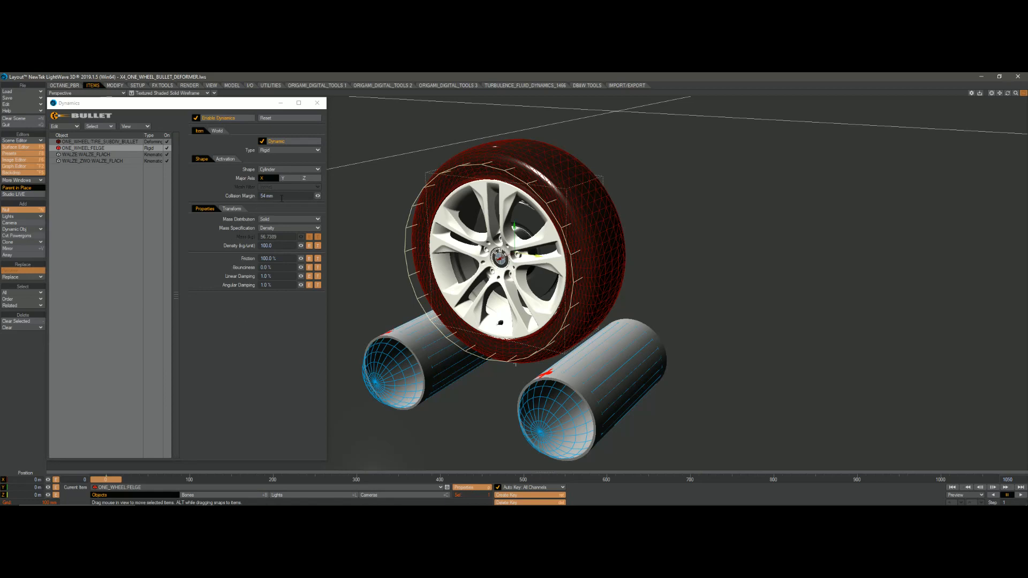
- Increase the rim's collision margin to 72 mm
mouse_move(319, 196)
mouse_down()
mouse_move(306, 196)
mouse_move(325, 196)
mouse_up()
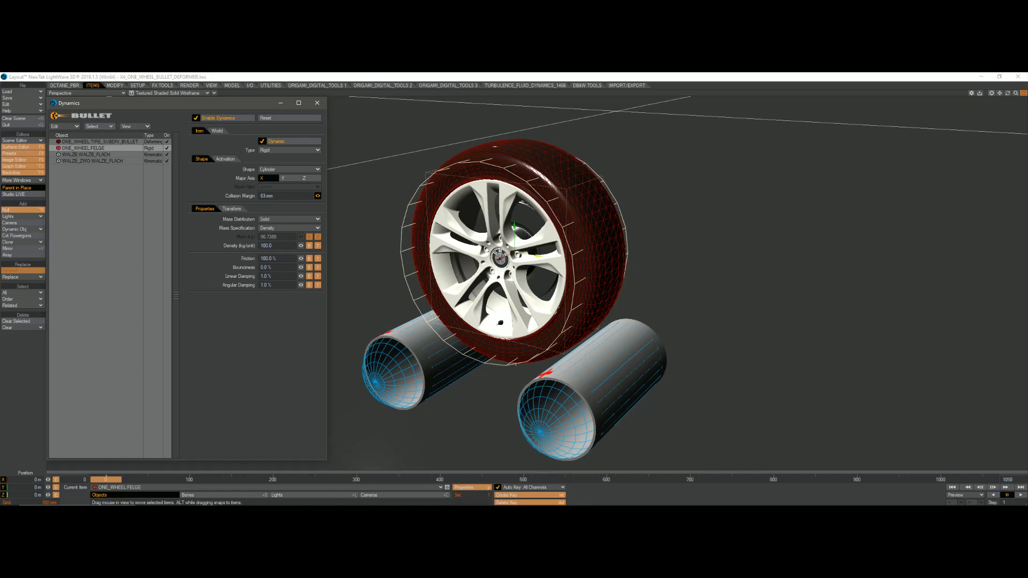
mouse_move(317, 195)
mouse_down()
mouse_move(294, 195)
mouse_move(338, 195)
mouse_move(297, 196)
mouse_move(318, 198)
mouse_up()
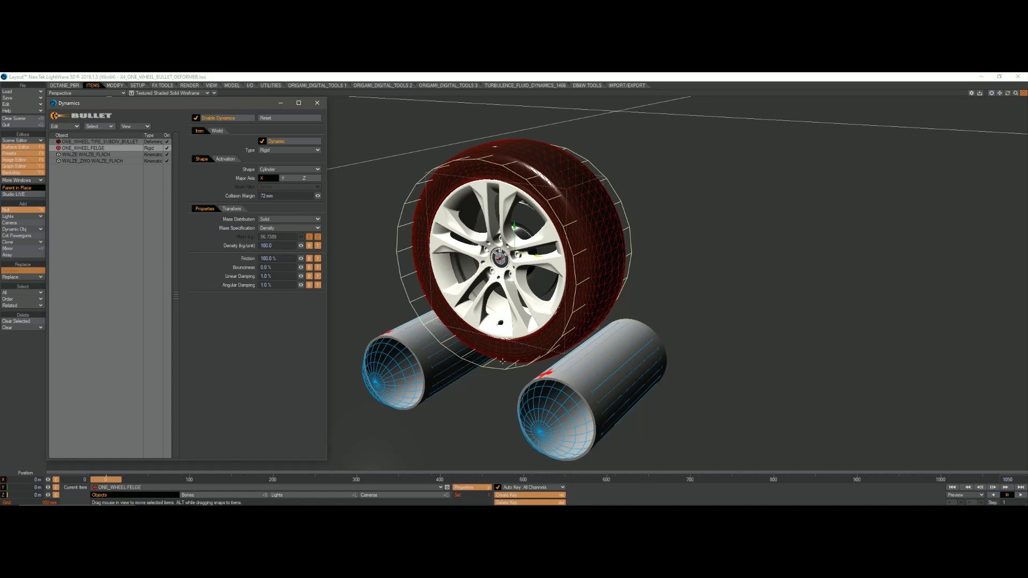
- Examine the WHEEL_MASTER, rim and tire parenting in the Scene Editor, moving its window out of the way when done
drag(1027, 124, 824, 78)
click(721, 115)
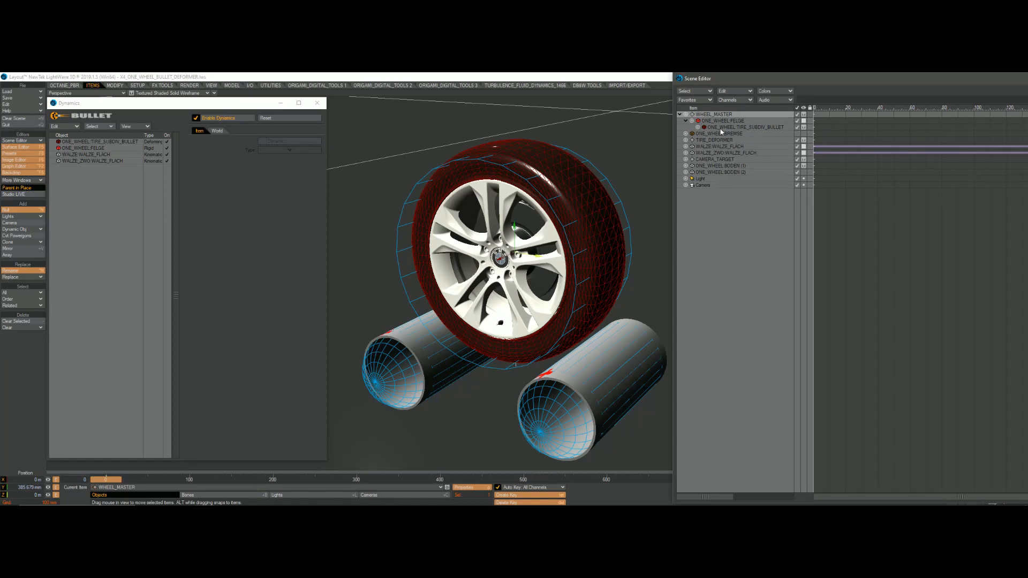
click(724, 121)
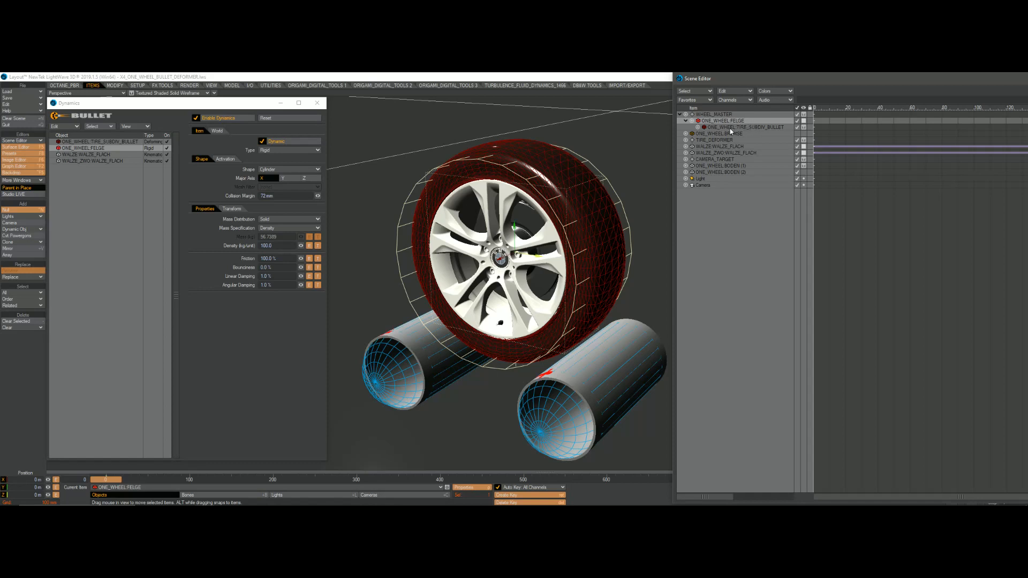
click(736, 128)
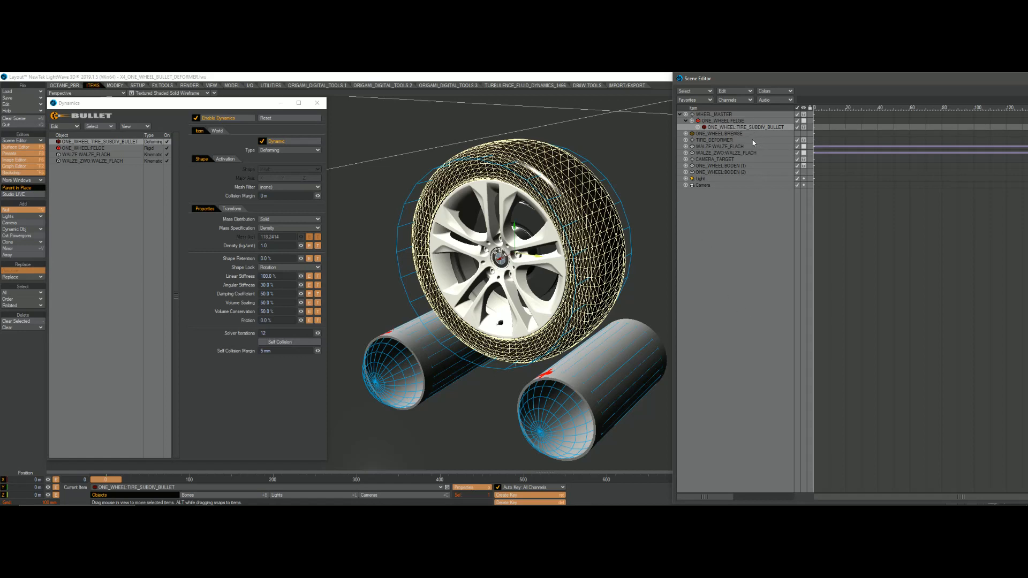
click(736, 124)
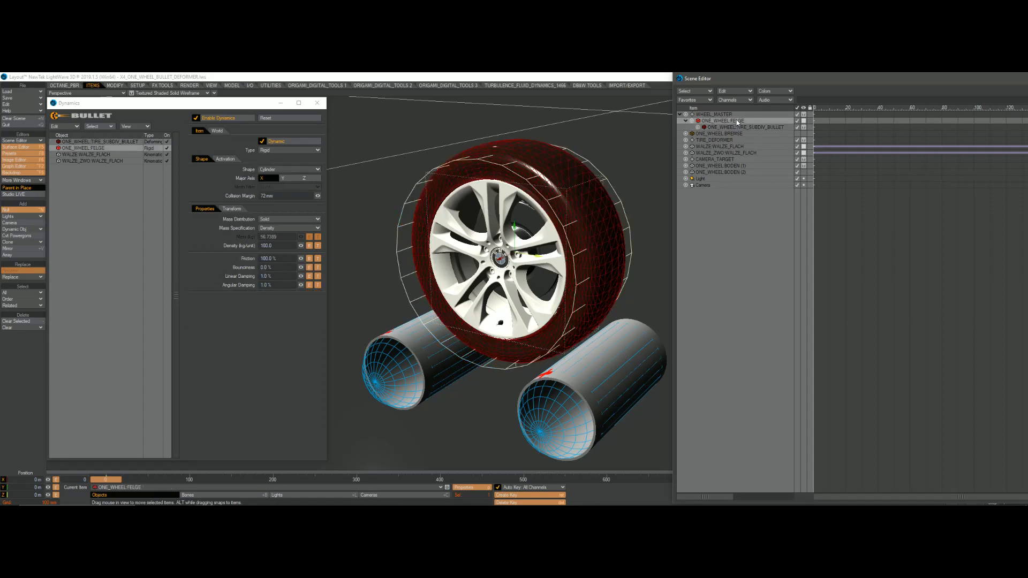
drag(733, 79, 1027, 129)
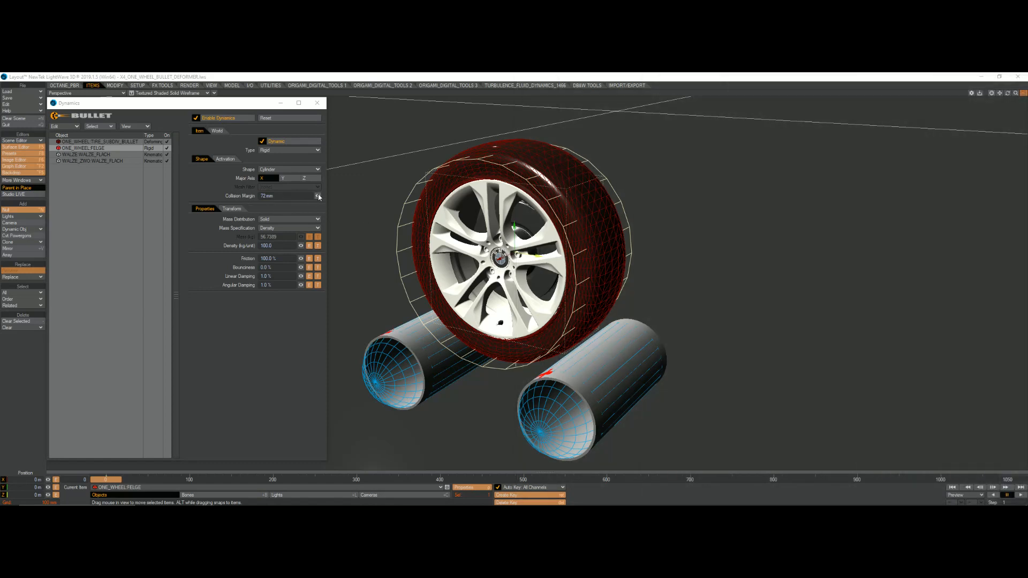
- Lower the rim's collision margin to 70 mm, glance at the item hierarchy, reduce the margin to 60 mm and play the simulation
mouse_move(318, 196)
mouse_down()
mouse_move(286, 196)
mouse_move(316, 196)
mouse_up()
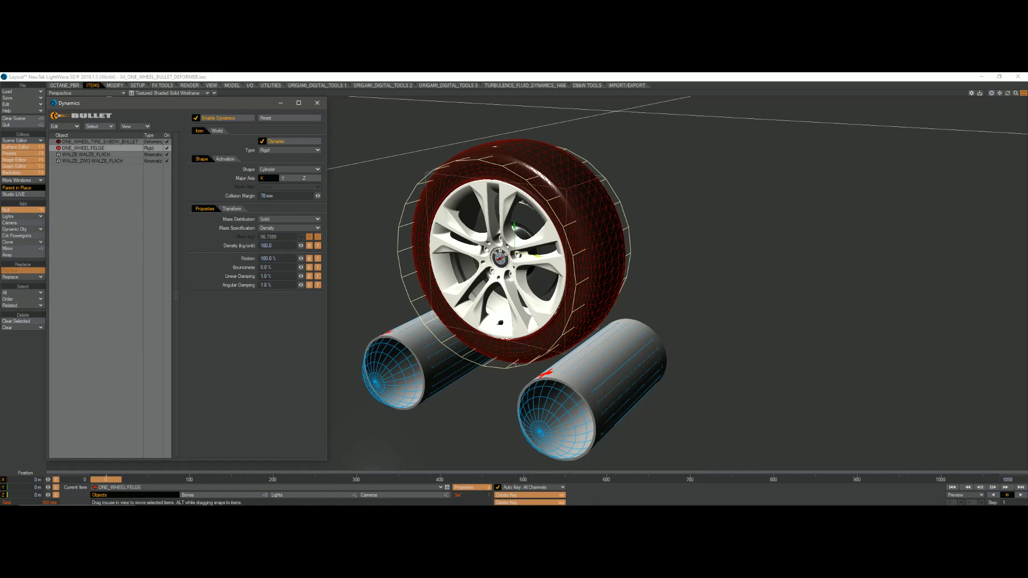
drag(1027, 103, 811, 80)
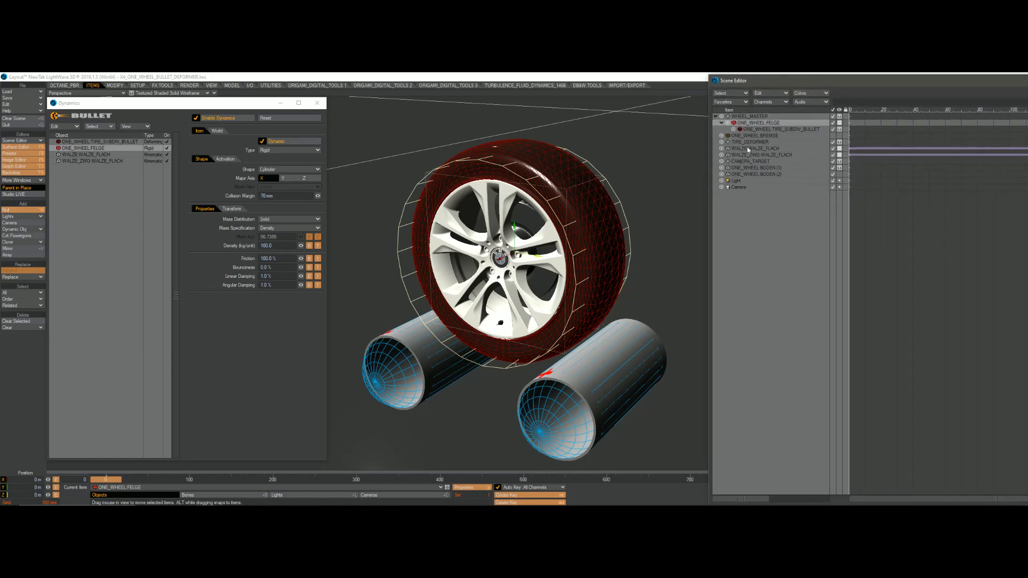
drag(749, 84, 1027, 97)
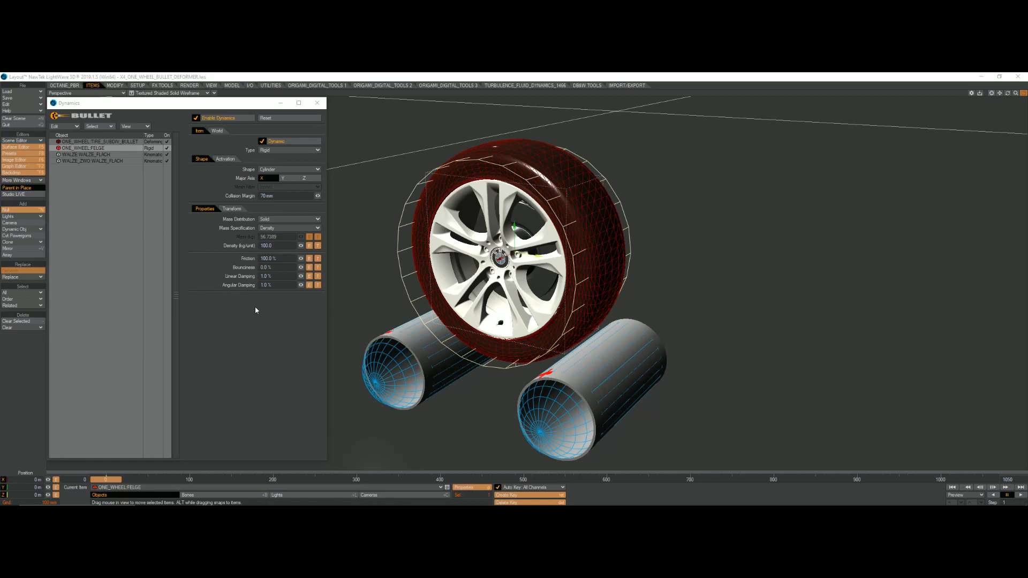
drag(317, 197, 311, 197)
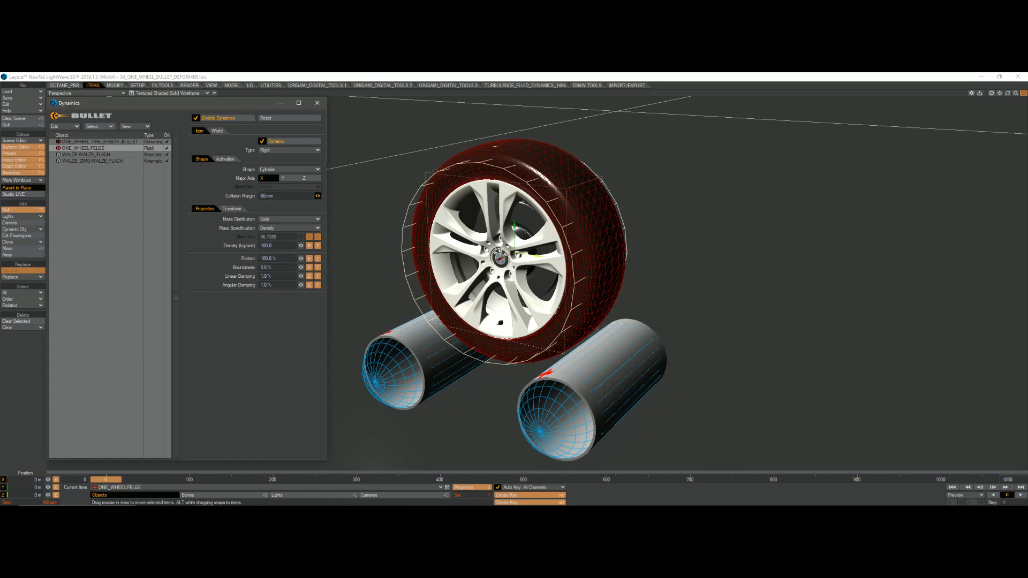
click(1021, 495)
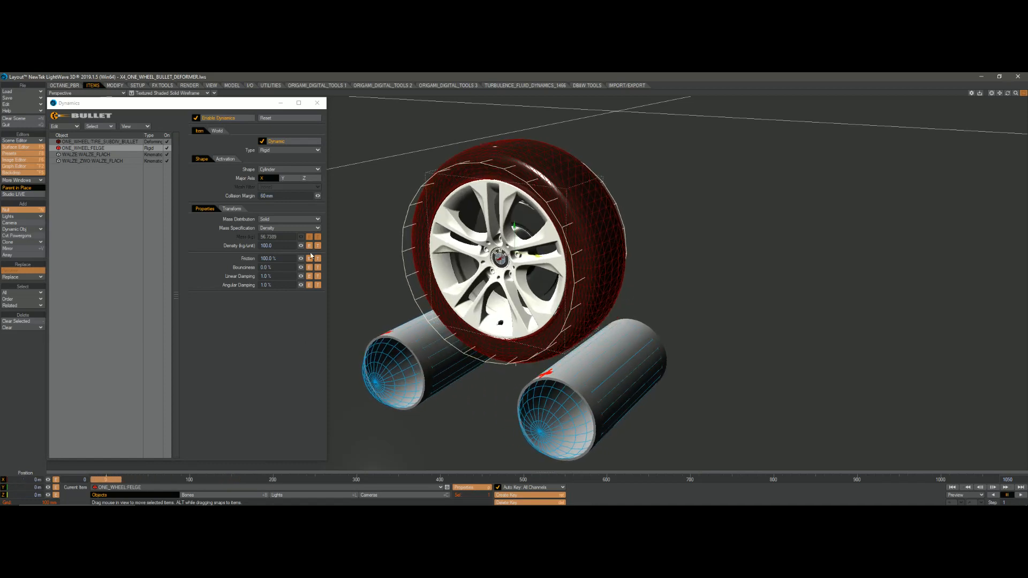
- Set the rim's collision margin to 40 mm, check its transform values and play the simulation
drag(319, 196, 307, 197)
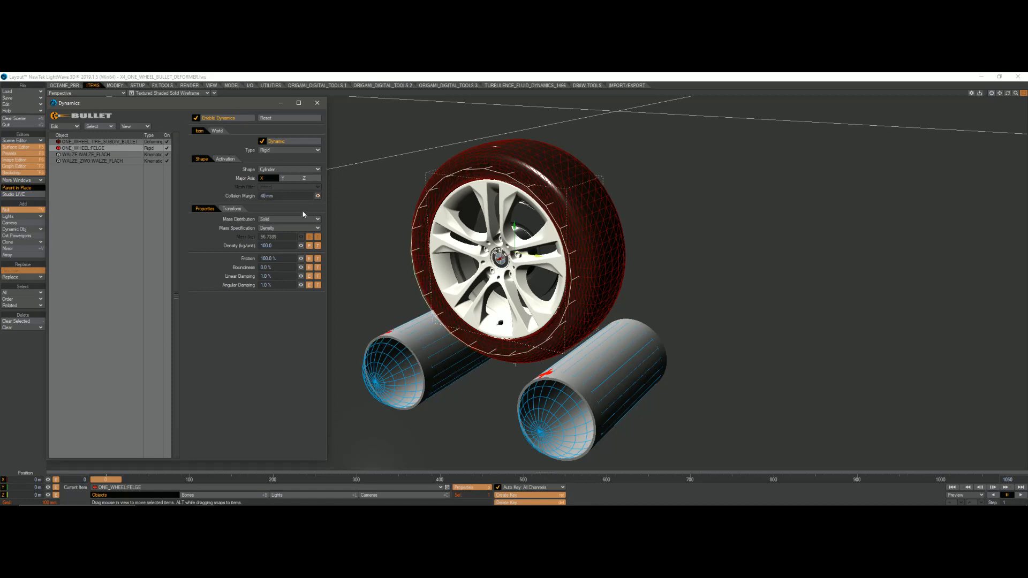
click(231, 209)
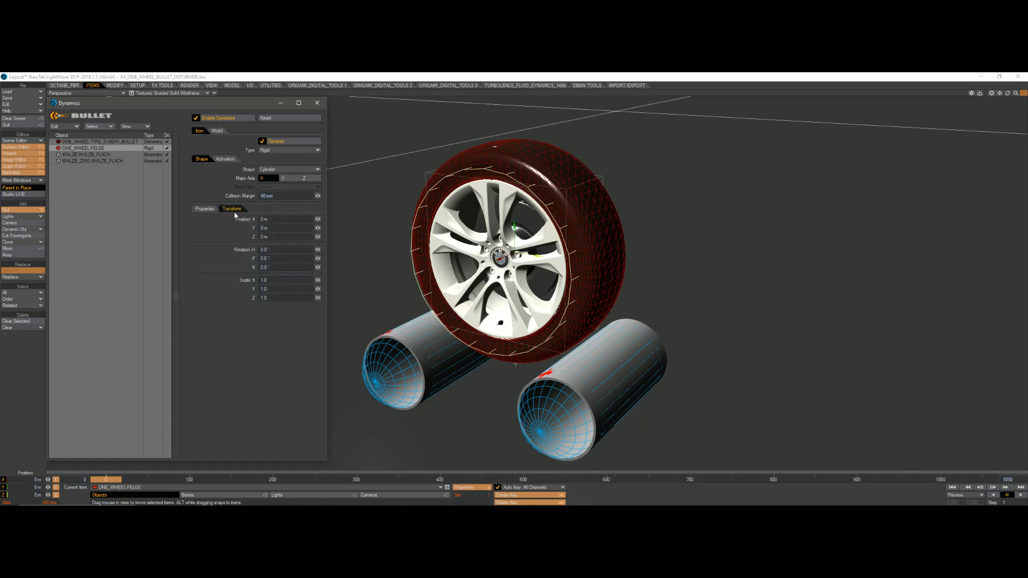
click(204, 208)
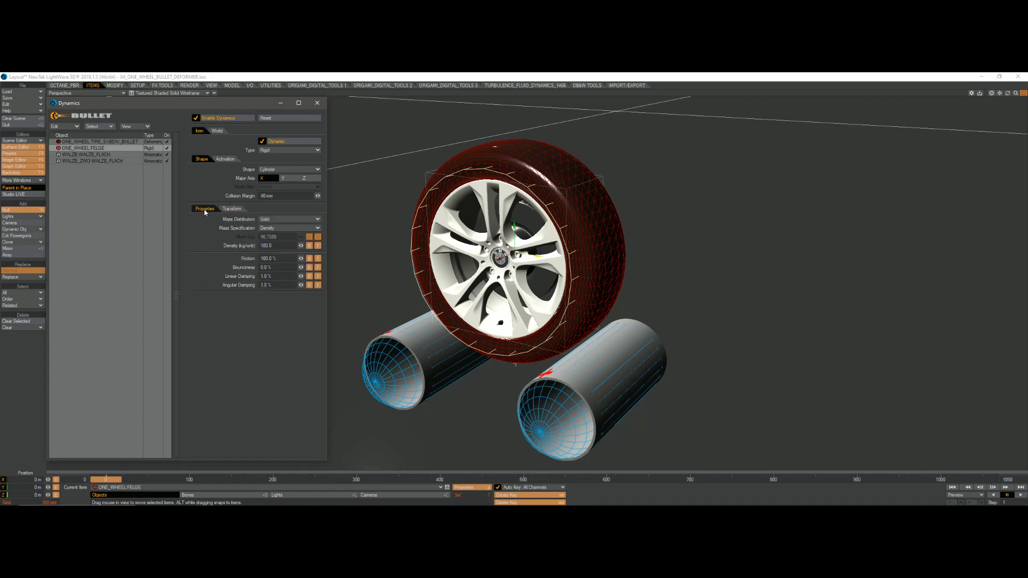
click(1020, 495)
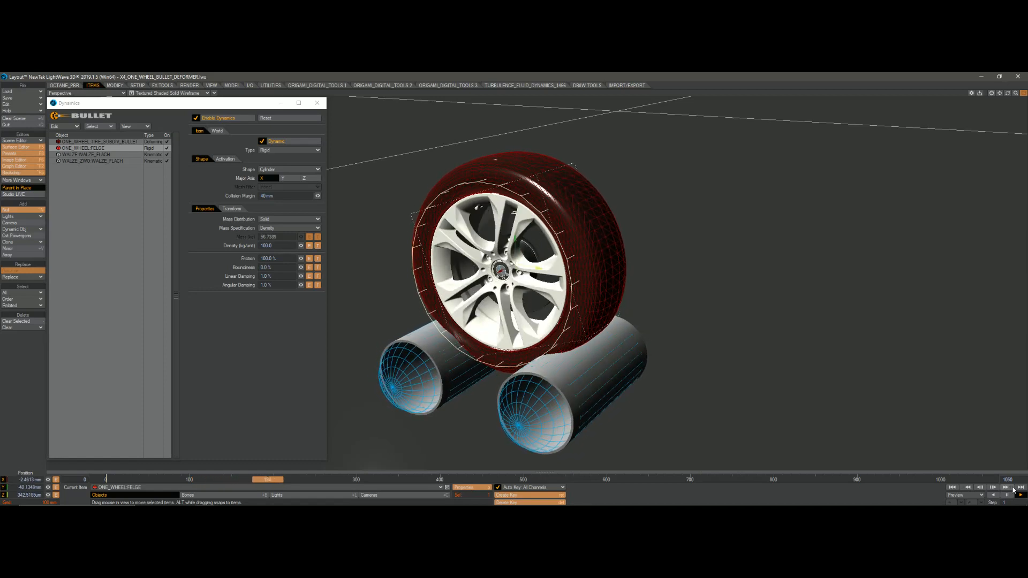
- Review the wheel simulation from a rotated perspective, replaying it from frame 0
mouse_move(1007, 93)
mouse_down()
mouse_move(422, 100)
mouse_move(849, 202)
mouse_move(589, 214)
mouse_move(513, 306)
mouse_move(1008, 94)
mouse_up()
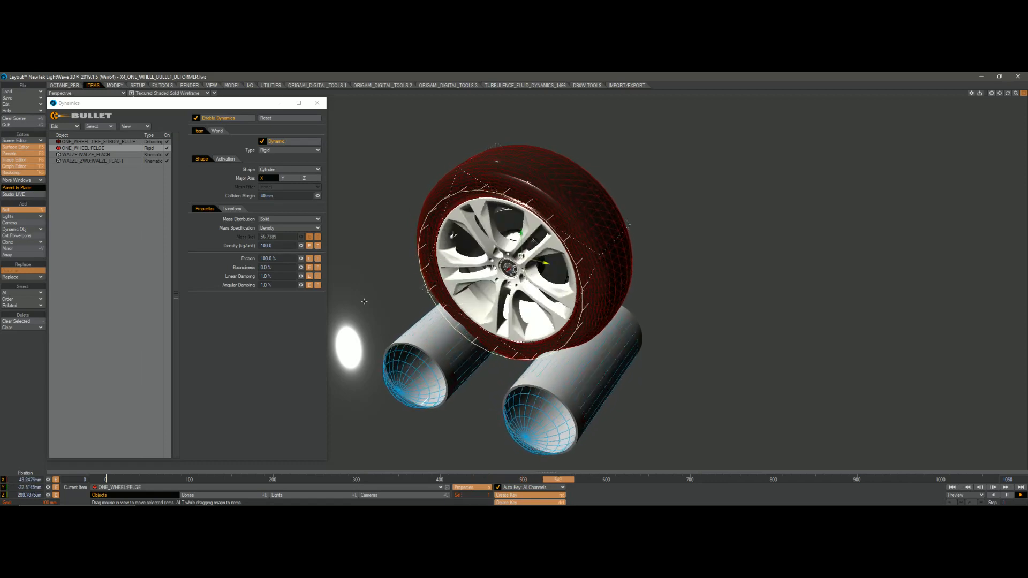
drag(257, 478, 106, 479)
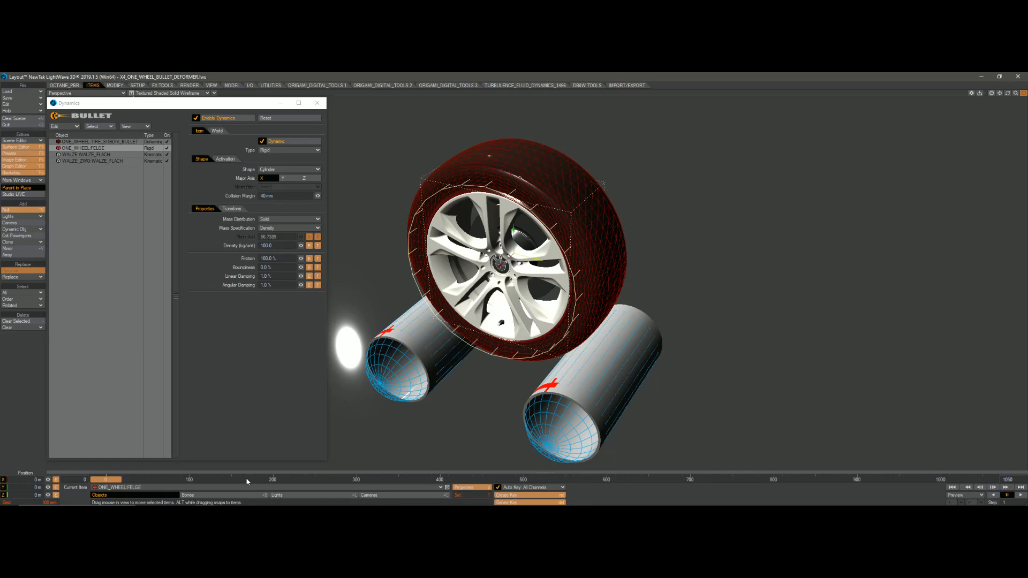
mouse_move(1008, 93)
mouse_down()
mouse_move(1006, 80)
mouse_move(1007, 93)
mouse_up()
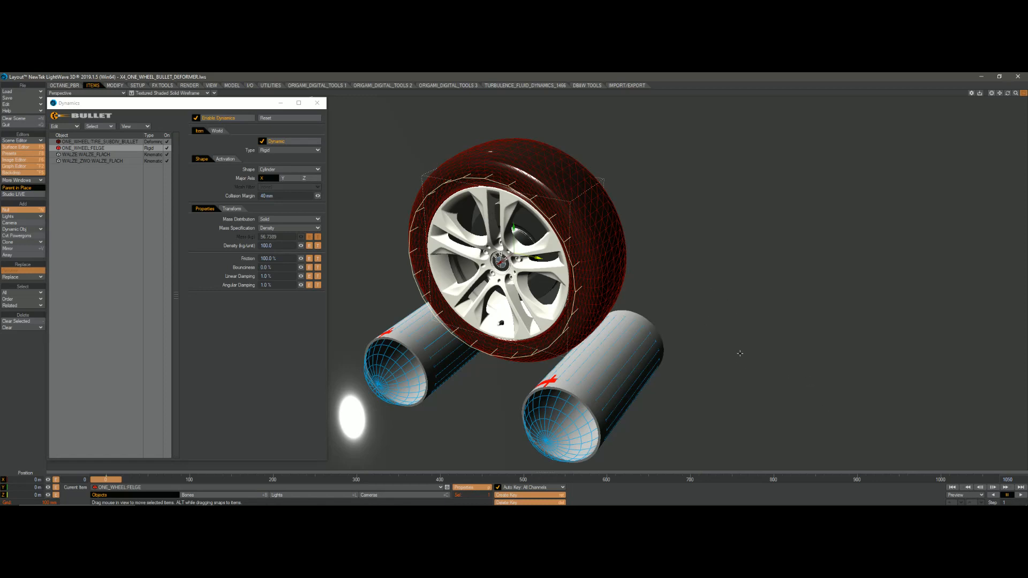
click(1021, 495)
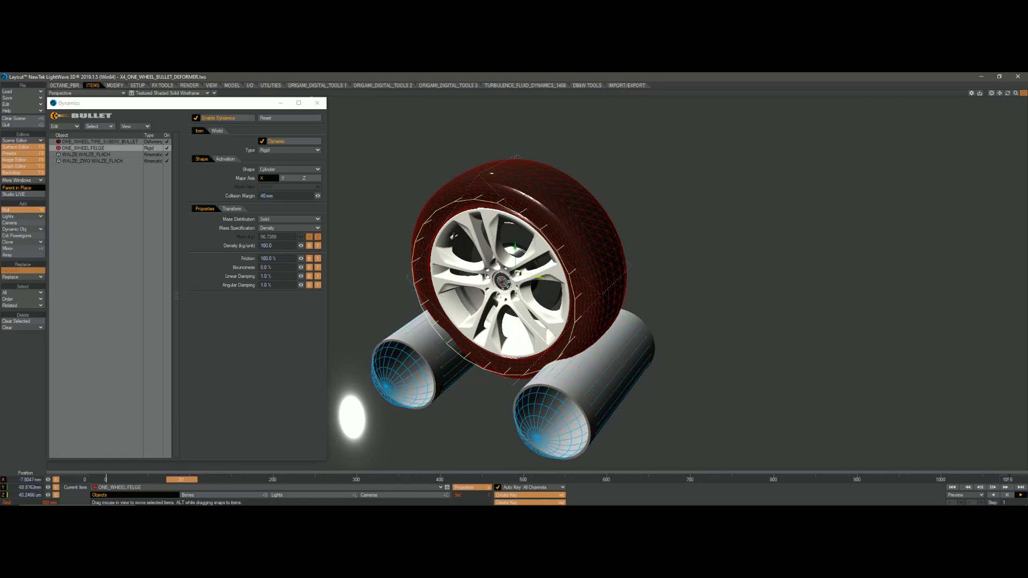
- Rewind the simulation to frame 0, examine the tire's deforming body settings and its place in the Scene Editor hierarchy, and move that window aside
click(1007, 495)
drag(242, 484, 106, 480)
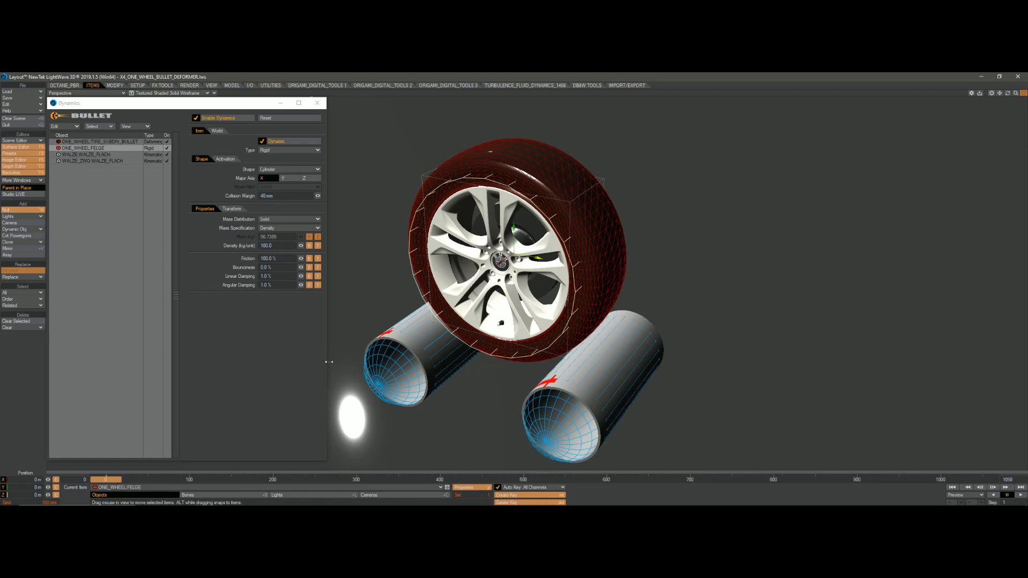
drag(1027, 115, 833, 79)
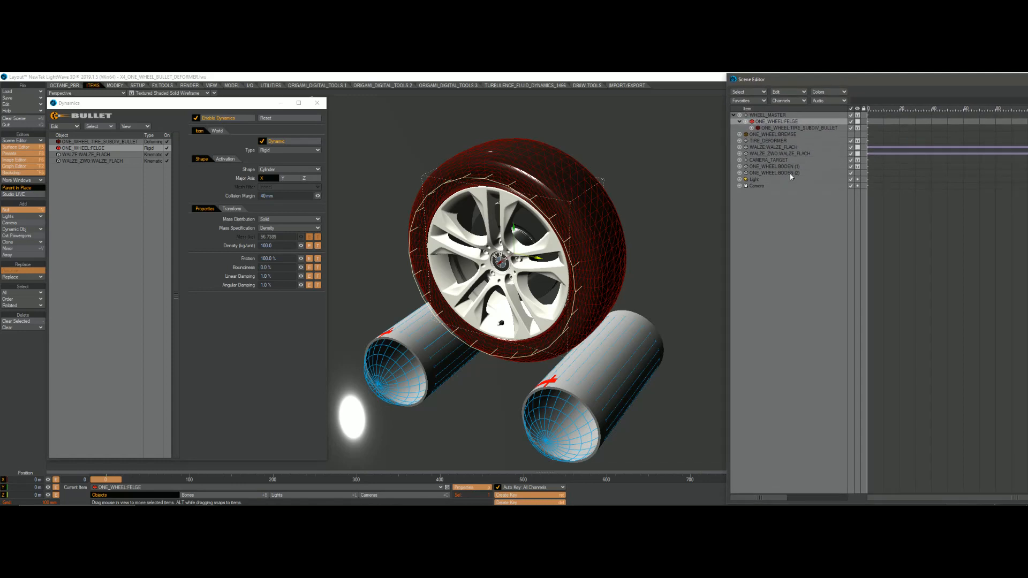
click(789, 129)
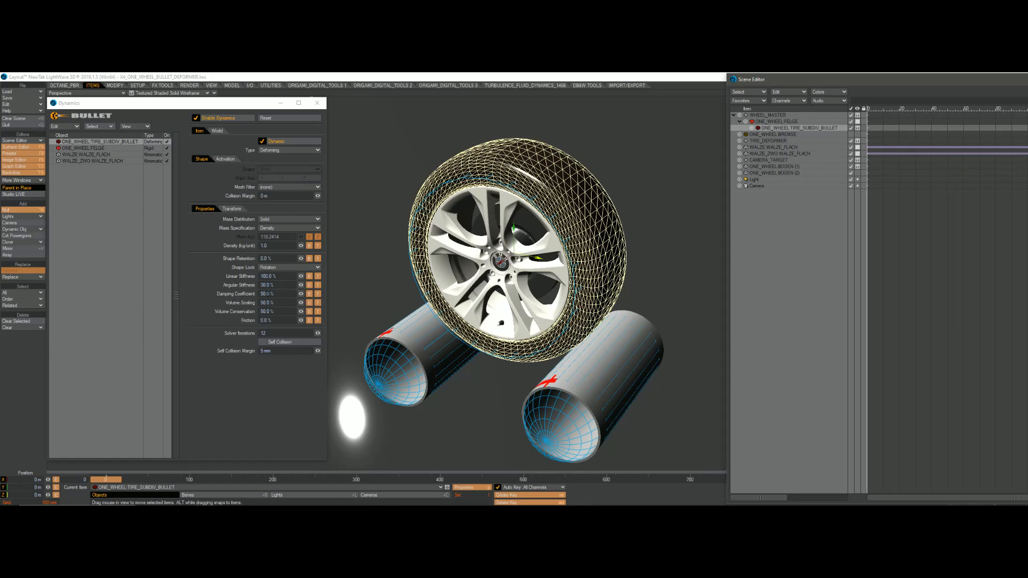
click(270, 253)
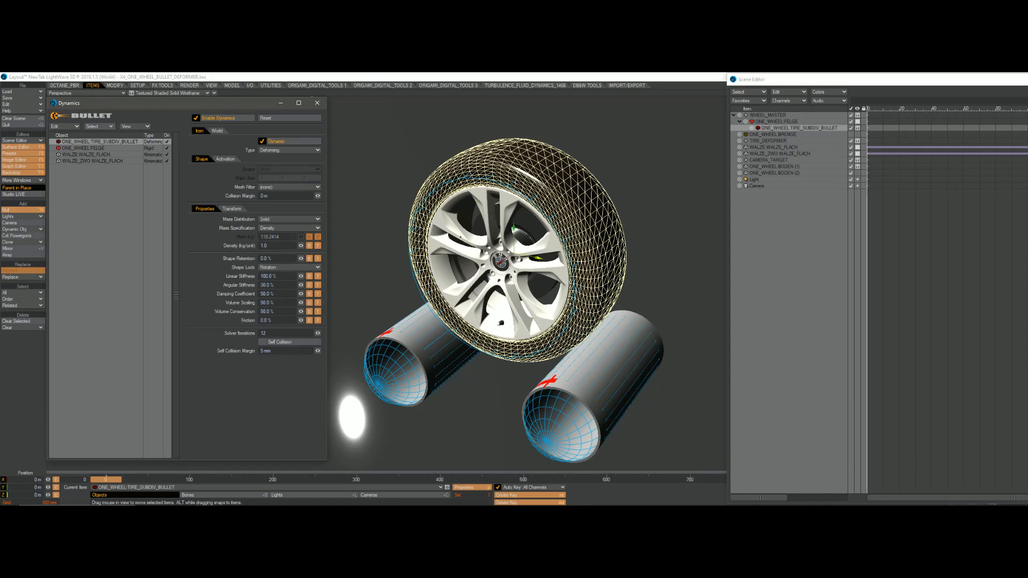
drag(764, 80, 1027, 95)
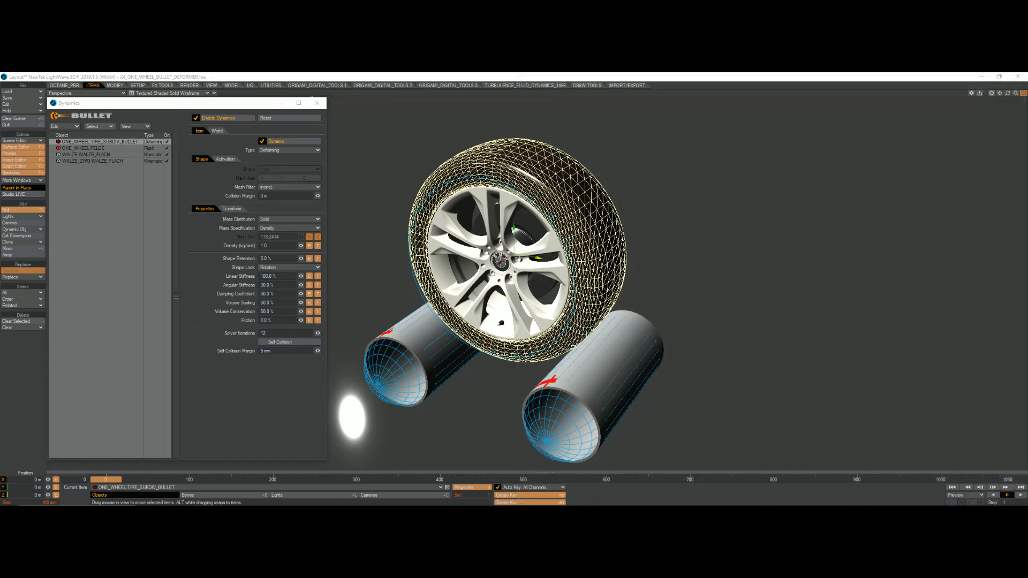
- Raise the rim's collision margin to 67 mm and play the simulation twice from frame 0, rewinding at the end
click(481, 221)
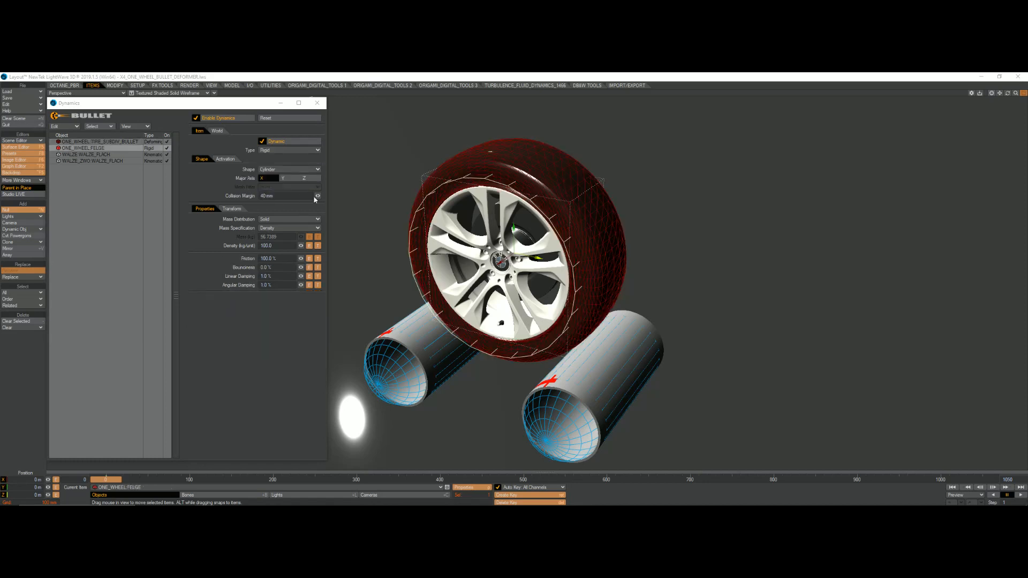
mouse_move(317, 196)
mouse_down()
mouse_move(335, 195)
mouse_move(304, 195)
mouse_move(333, 195)
mouse_up()
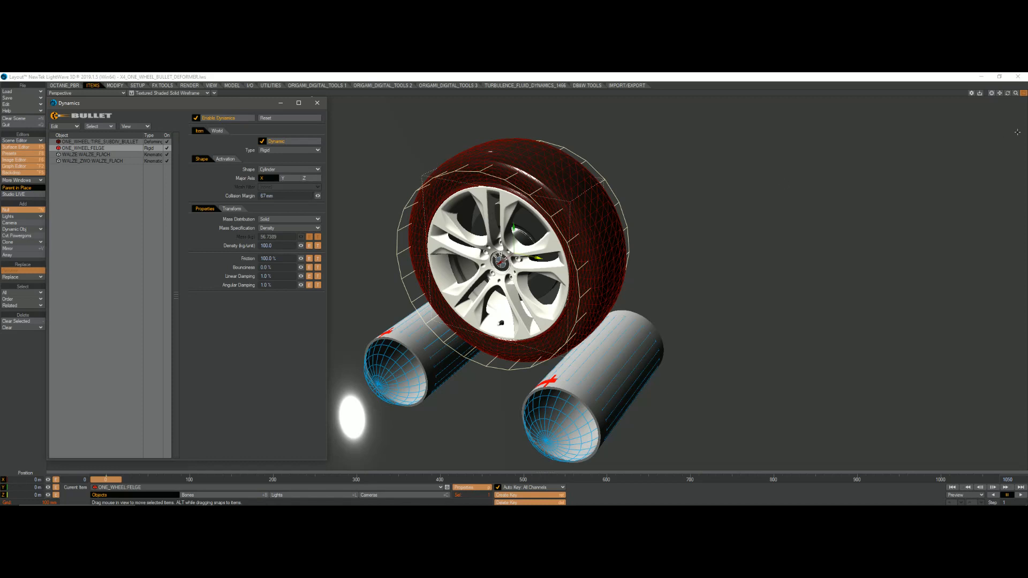
click(1021, 495)
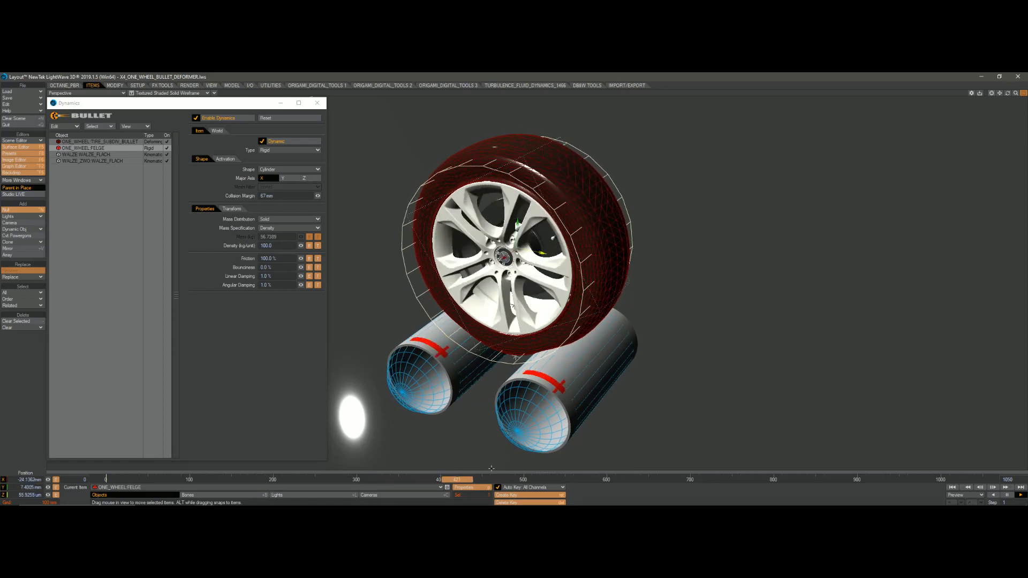
drag(476, 481, 106, 480)
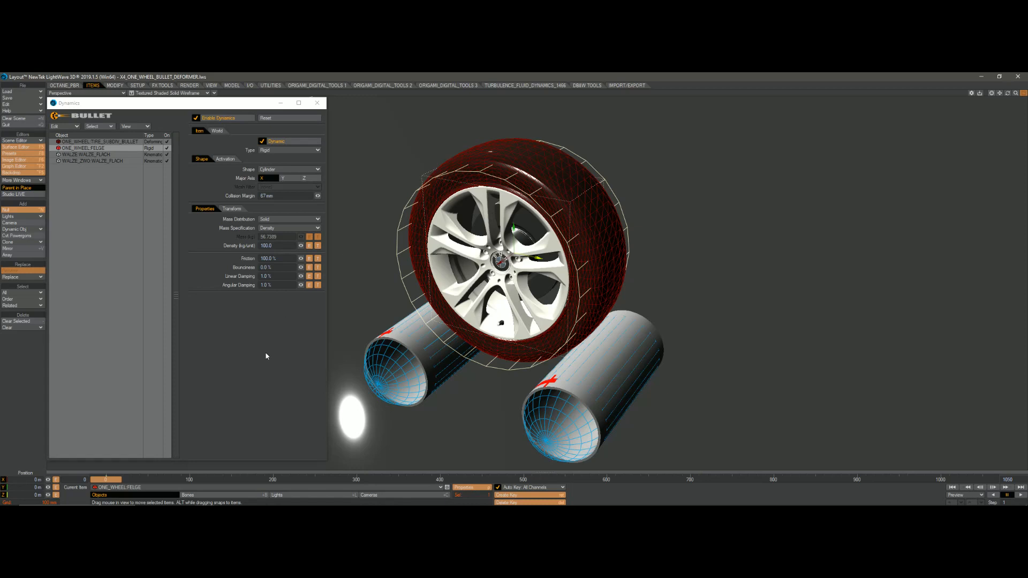
click(1020, 495)
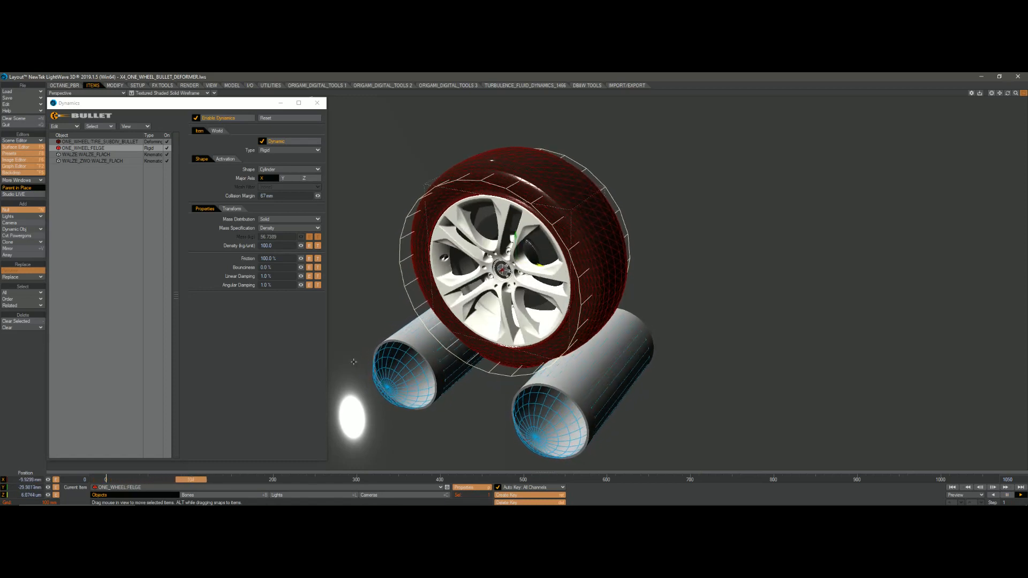
key(shift+Left)
- Lower the rim's collision margin to 34 mm and play the simulation
mouse_move(317, 196)
mouse_down()
mouse_move(328, 195)
mouse_move(313, 196)
mouse_up()
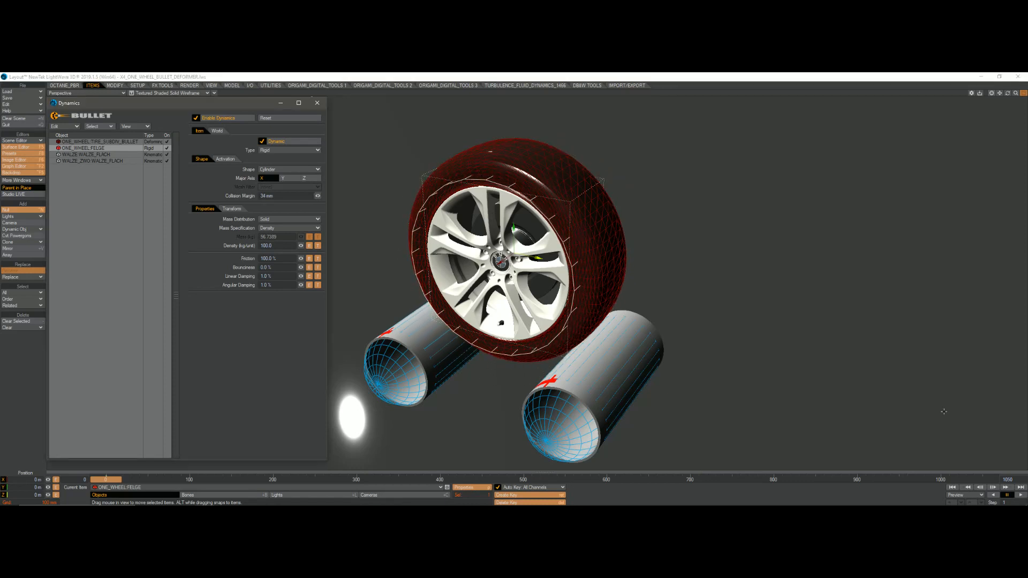
click(1020, 495)
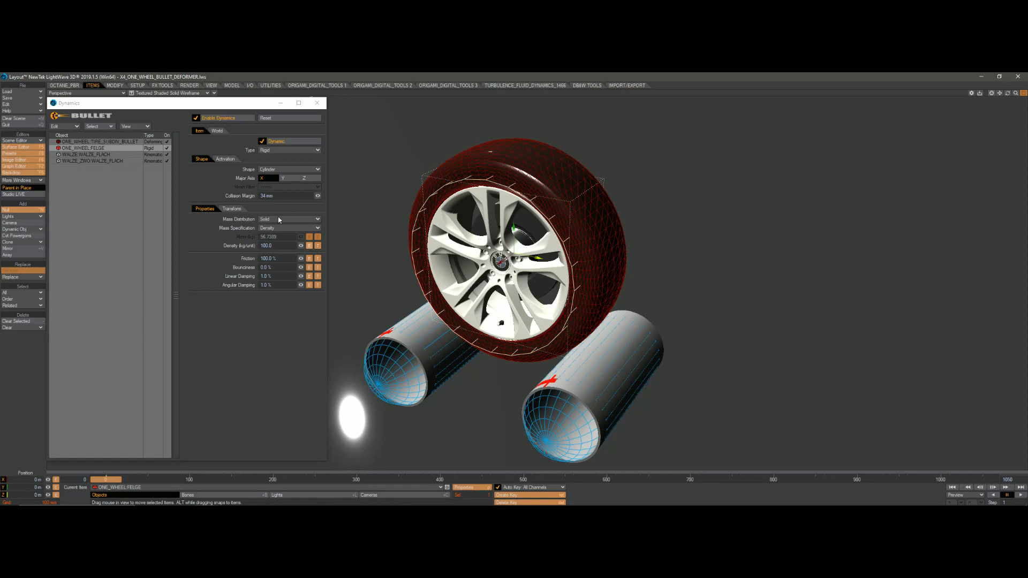
click(285, 196)
drag(279, 196, 253, 194)
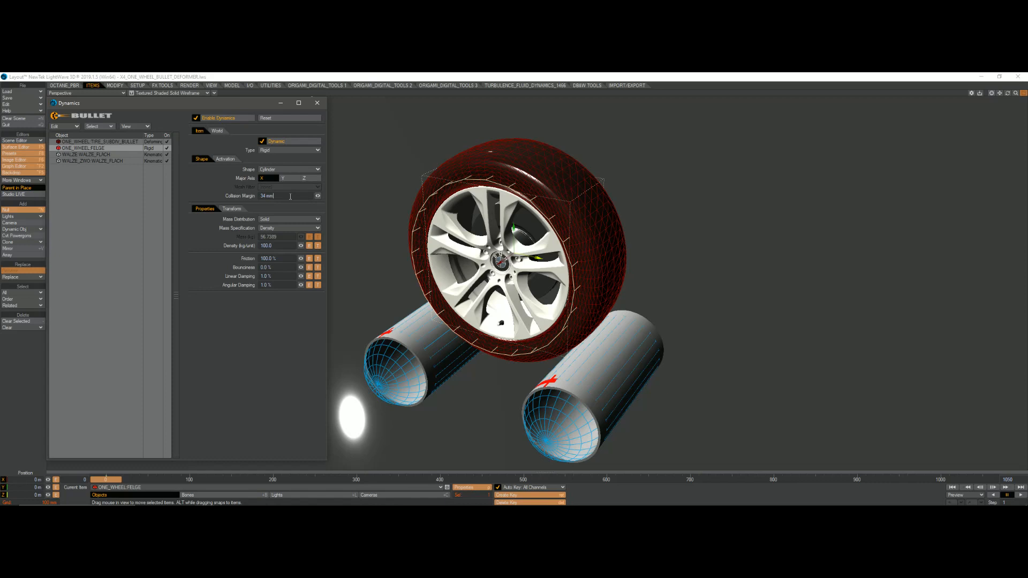
key(Return)
click(279, 259)
click(1021, 495)
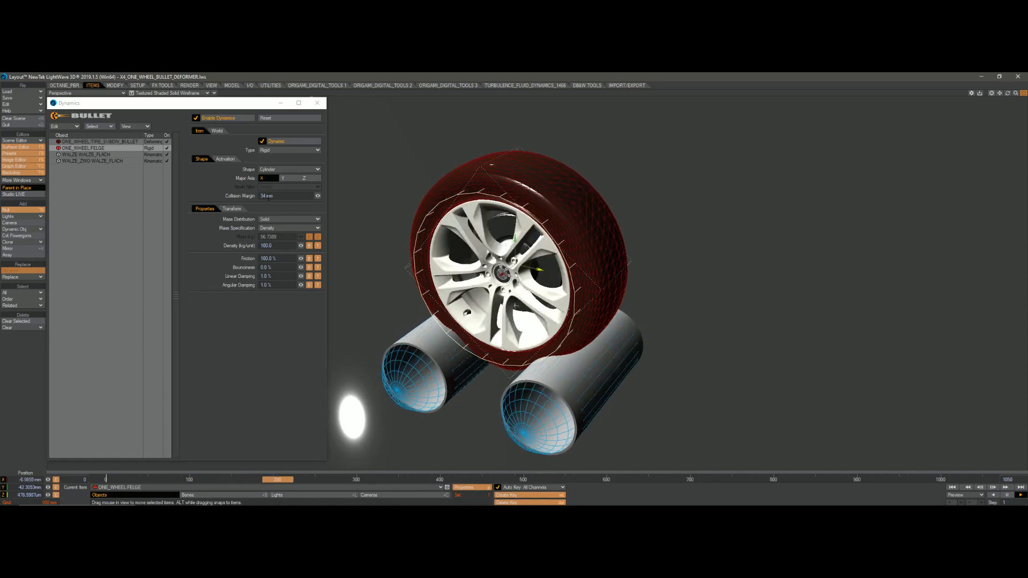
- Replay the simulation from frame 0 to review the wheel with the 34 mm collision margin, and rewind it
click(281, 197)
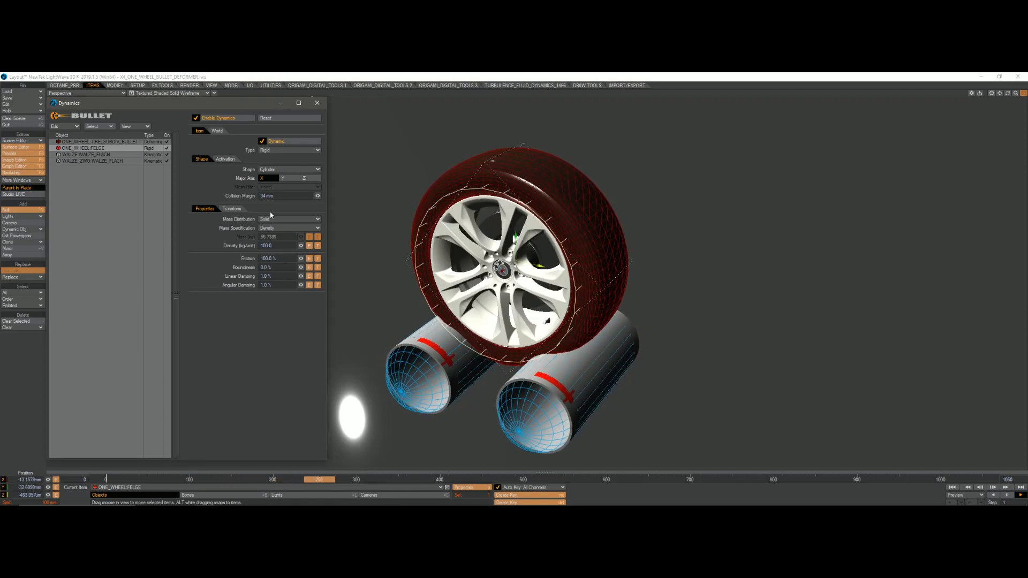
drag(174, 480, 106, 480)
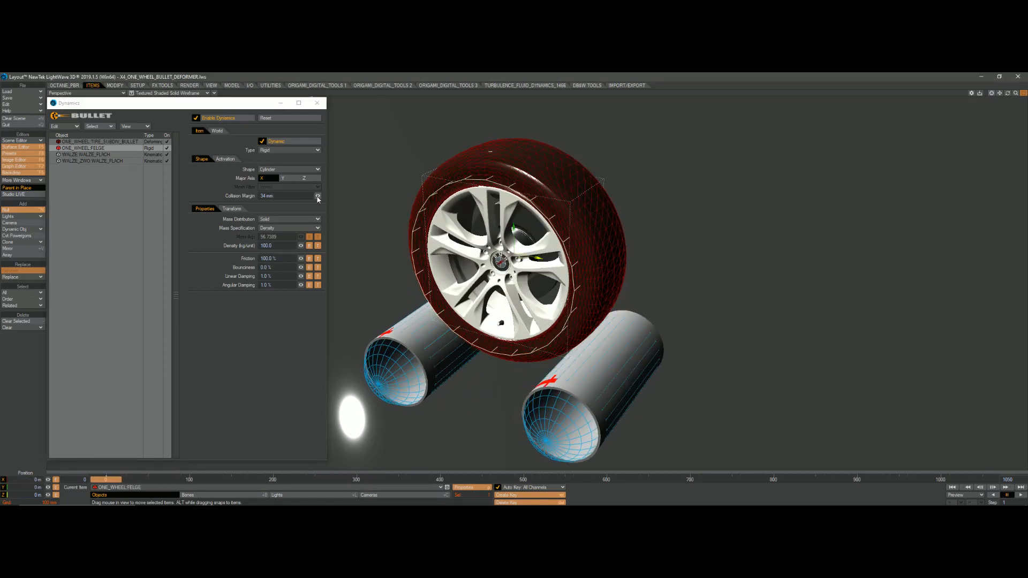
click(282, 196)
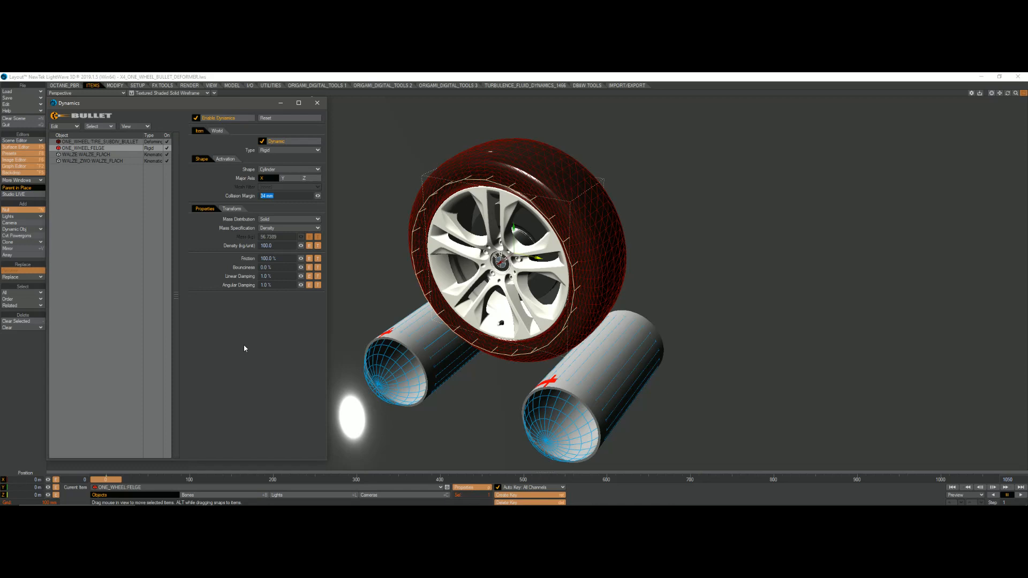
click(1020, 495)
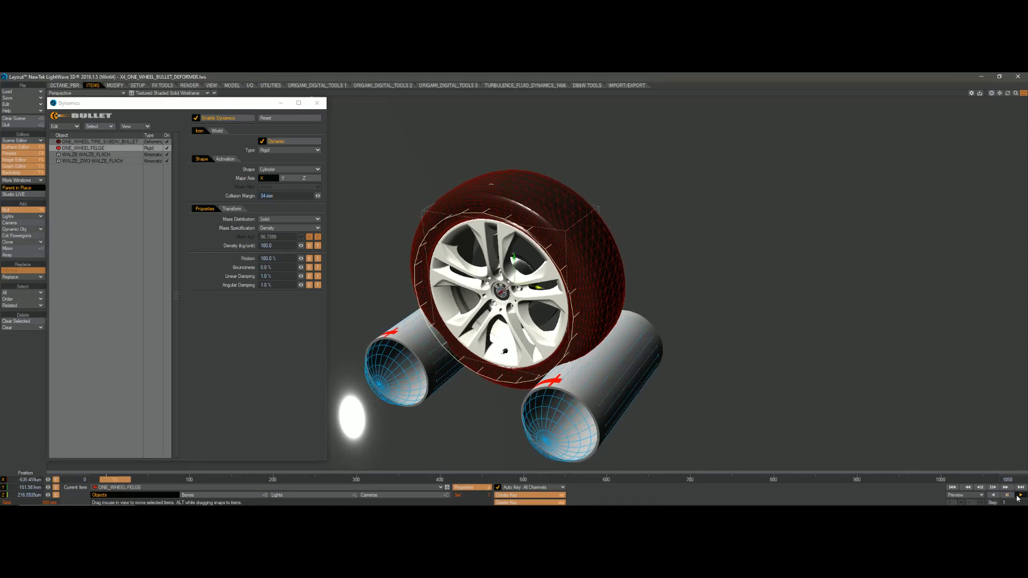
drag(146, 480, 106, 480)
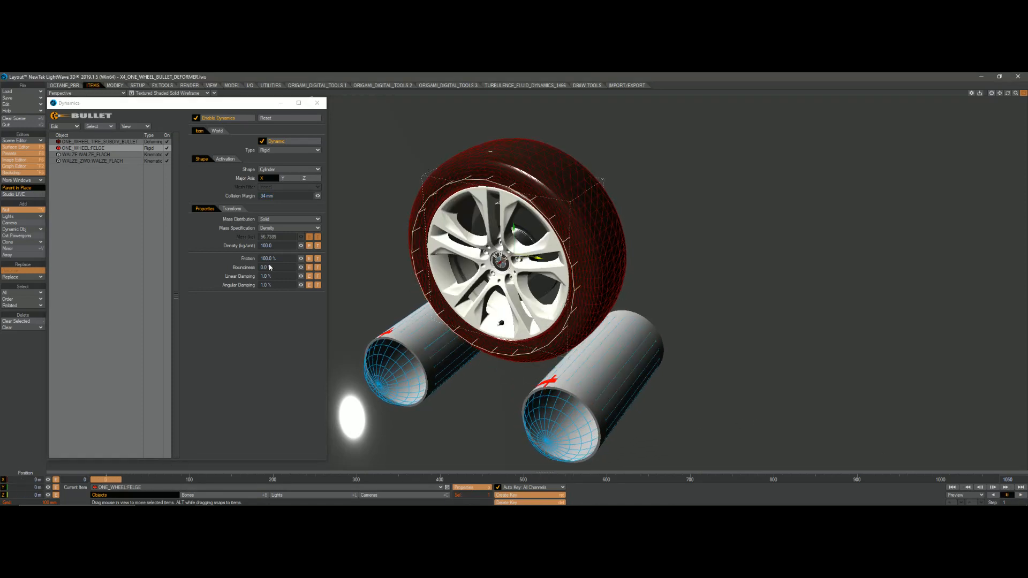
- Raise the rim's collision margin to 99 mm, play the simulation and rewind to frame 0
drag(319, 198, 361, 198)
click(1016, 495)
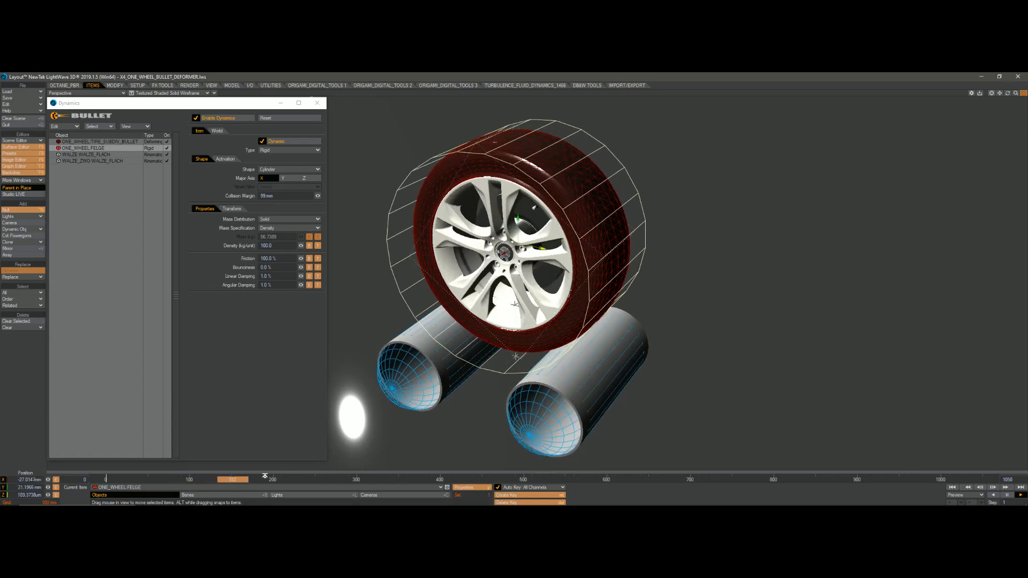
drag(250, 480, 102, 480)
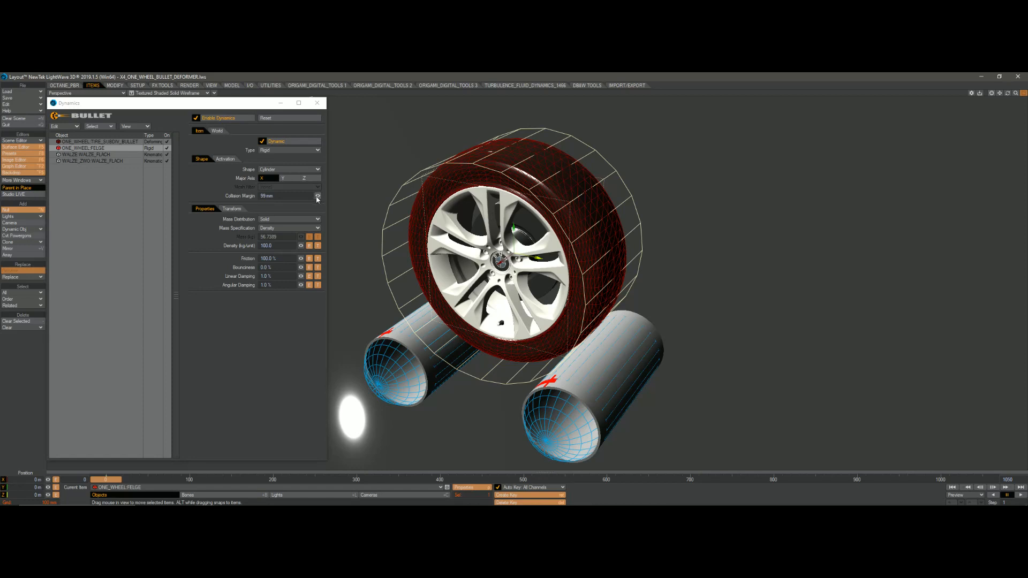
- Set the rim's collision margin to 40 mm and play the simulation, viewing the rolling wheel from a lower perspective
drag(319, 197, 297, 196)
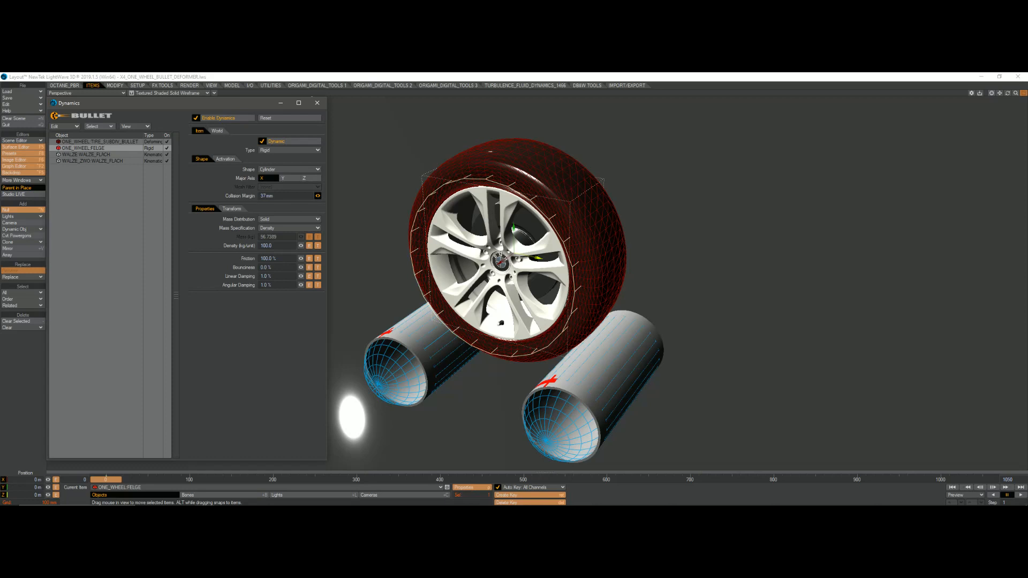
click(1020, 495)
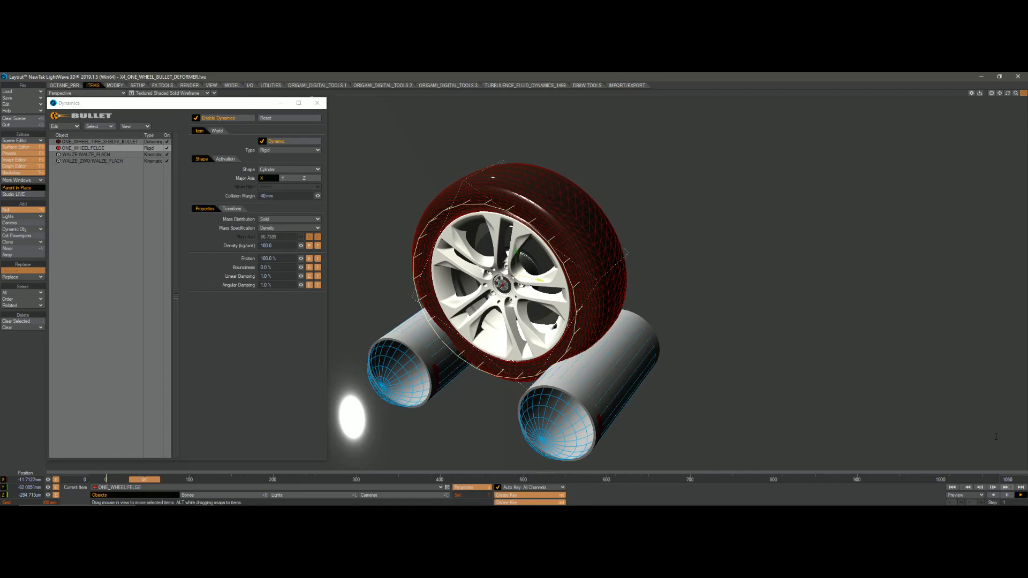
drag(1007, 94, 1023, 52)
alt+drag(485, 321, 461, 329)
drag(1008, 93, 1006, 91)
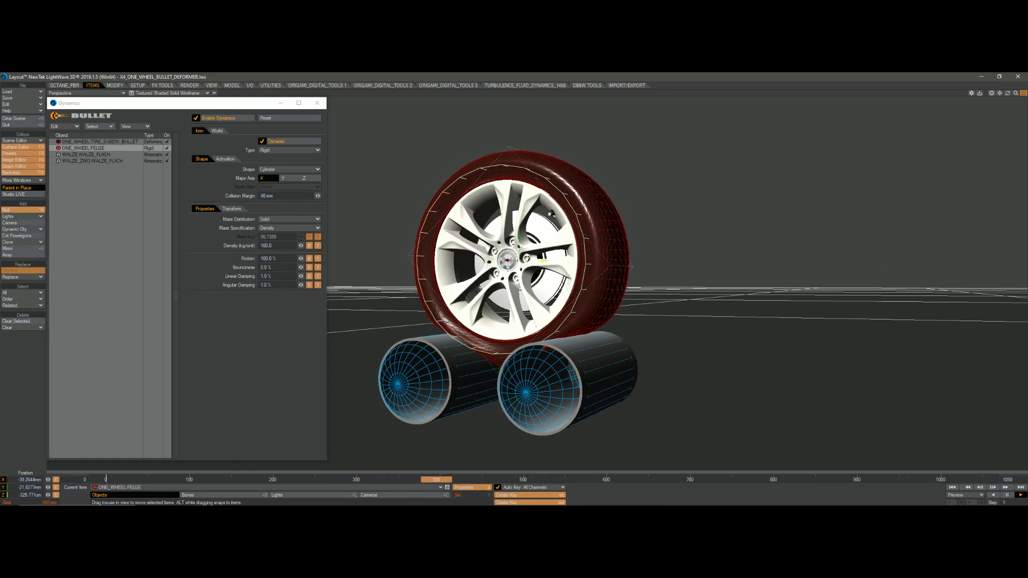
- With both rollers selected, set Draw Bodies to None in the world settings and review the rolling tire from several angles
click(86, 154)
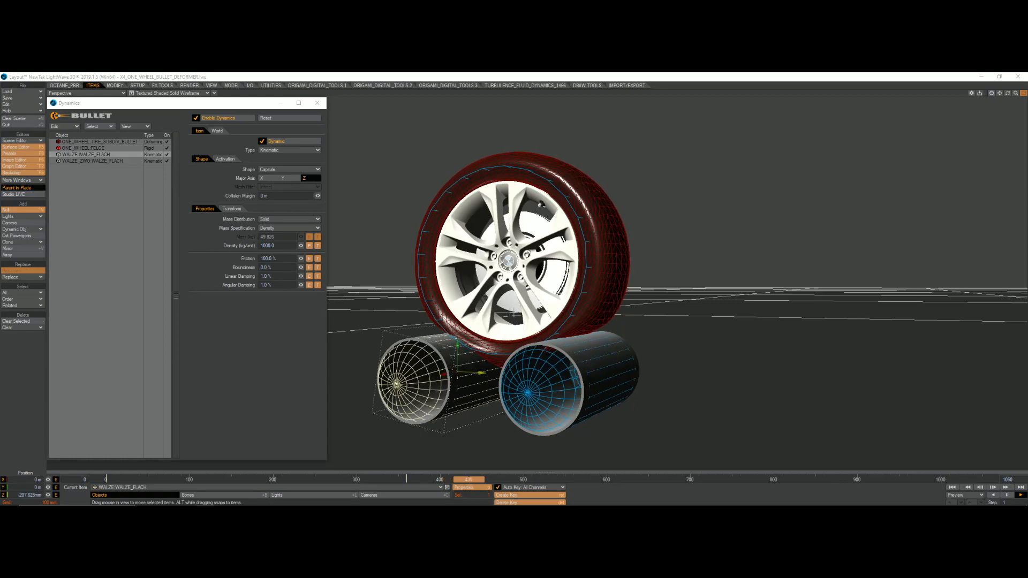
shift+click(92, 160)
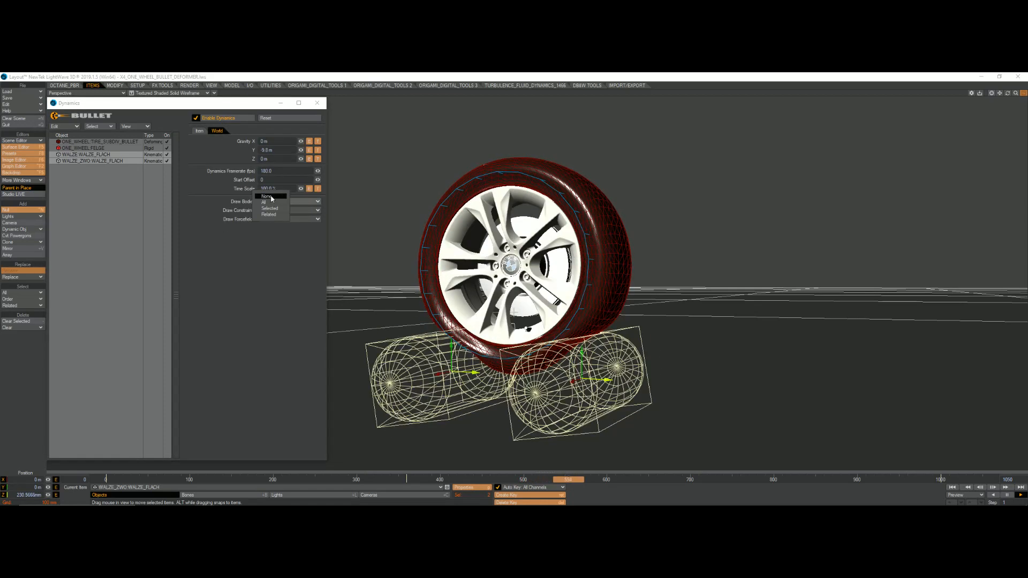
click(217, 131)
mouse_move(1009, 97)
mouse_down()
mouse_move(1006, 121)
mouse_move(1026, 93)
mouse_up()
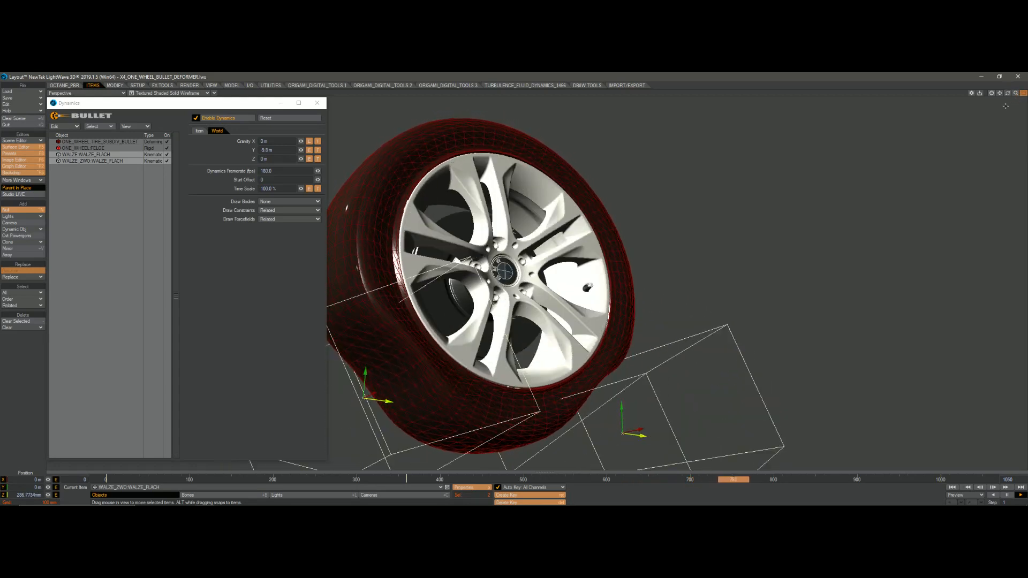
mouse_move(1008, 94)
mouse_down()
mouse_move(915, 90)
mouse_move(1009, 94)
mouse_up()
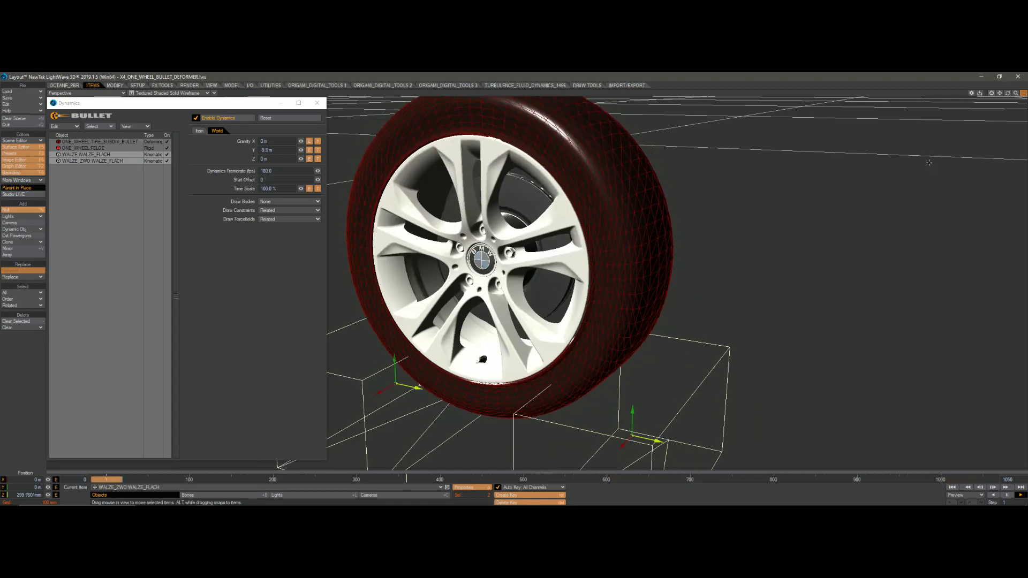
drag(1015, 93, 975, 93)
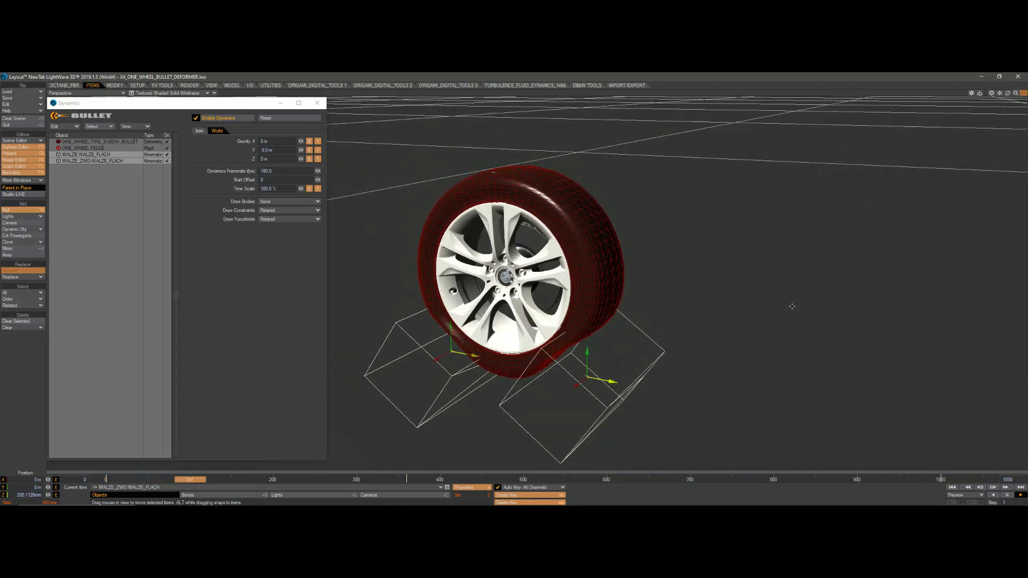